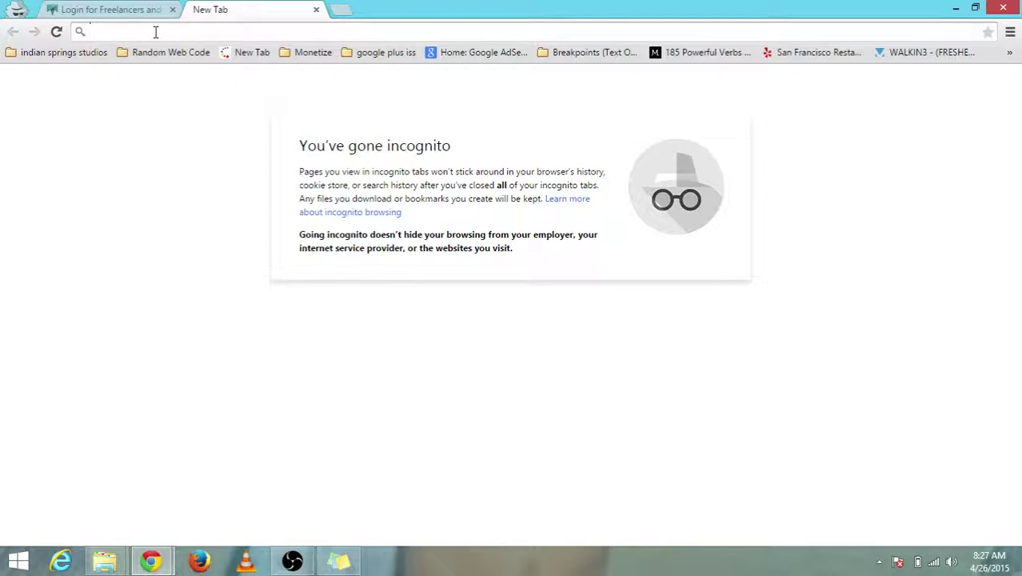
- Type 'key' in the incognito tab's address bar to show the keyword planner suggestion
{"action": "type", "text": "keyword"}
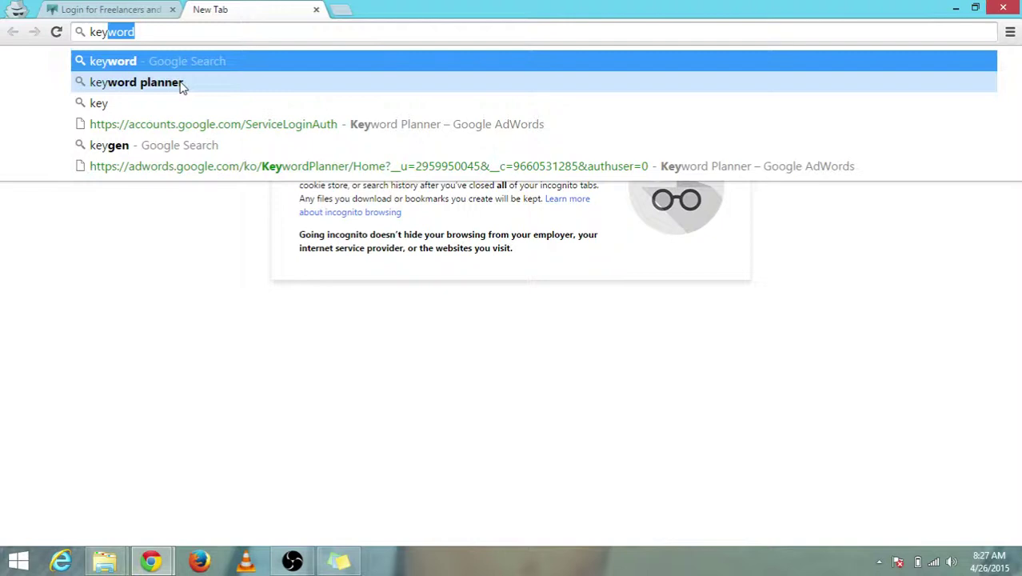
- Search Google for 'keyword planner' and open the 'Google AdWords: Keyword Planner' result
{"action": "left_click", "coordinate": [183, 88]}
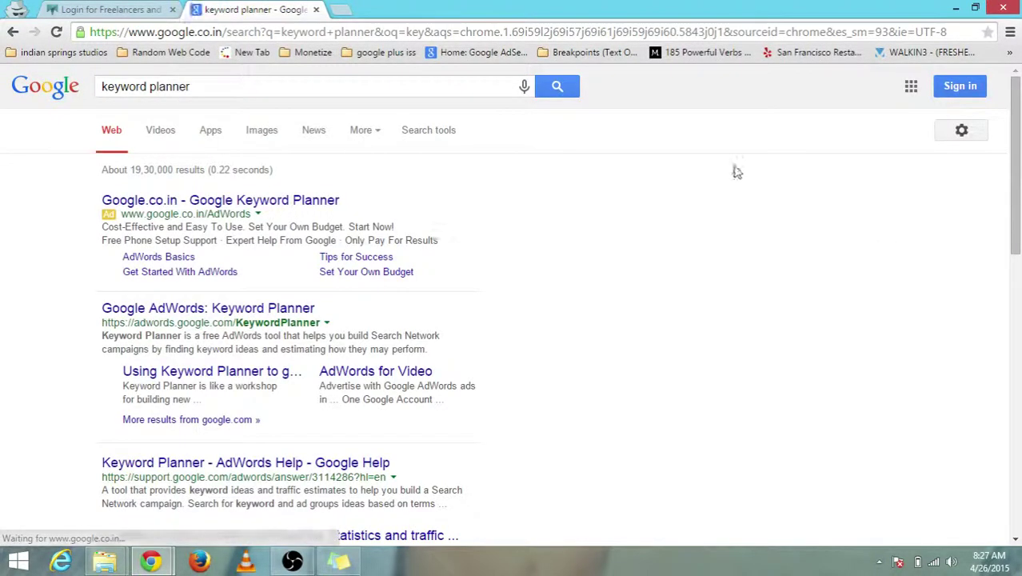
{"action": "scroll", "coordinate": [1016, 179], "scroll_direction": "down", "scroll_amount": 1}
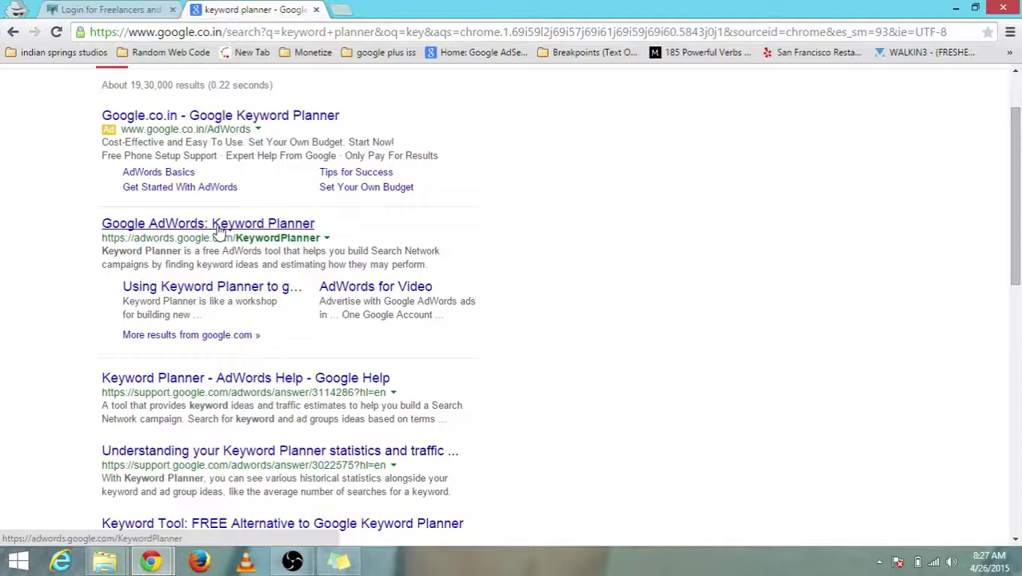
{"action": "left_click", "coordinate": [217, 230]}
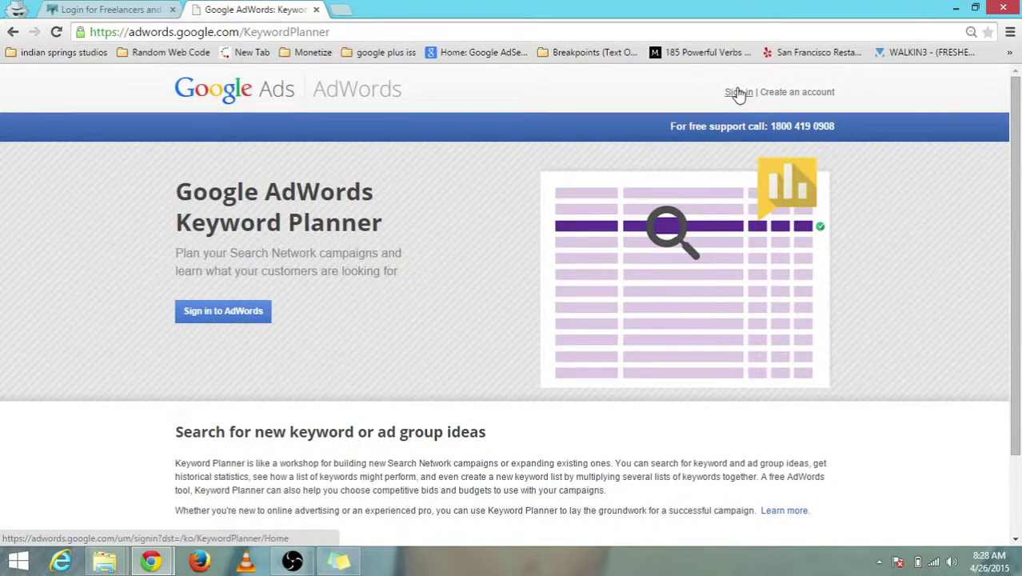
- Sign in to AdWords using the saved account from the autofill list
{"action": "left_click", "coordinate": [740, 93]}
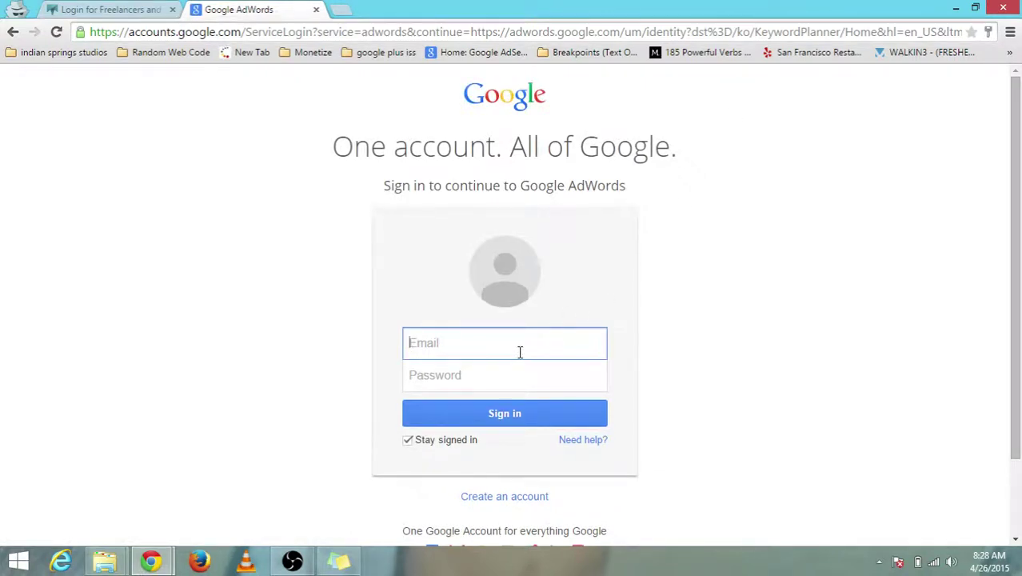
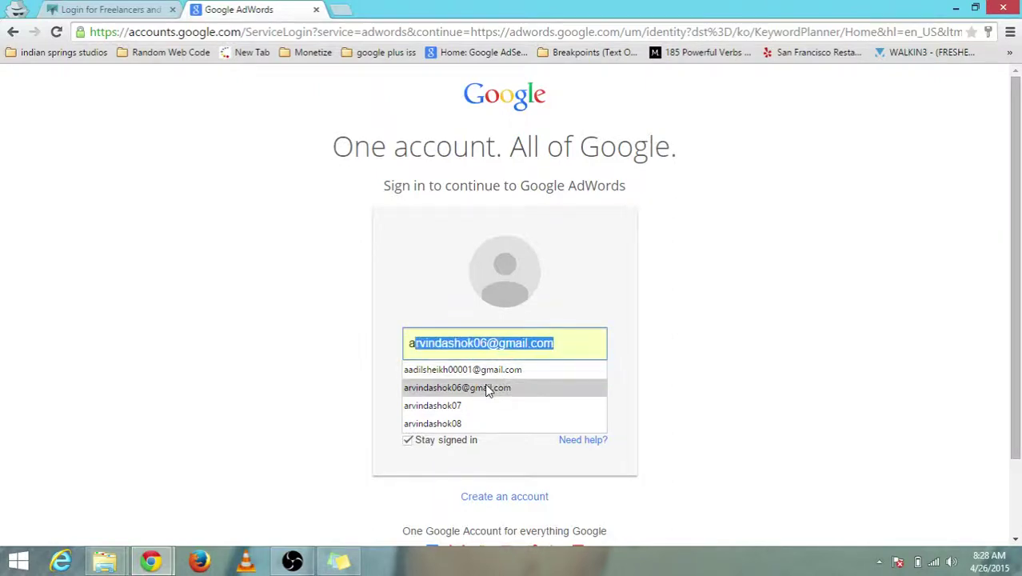
{"action": "left_click", "coordinate": [486, 388]}
{"action": "left_click", "coordinate": [500, 419]}
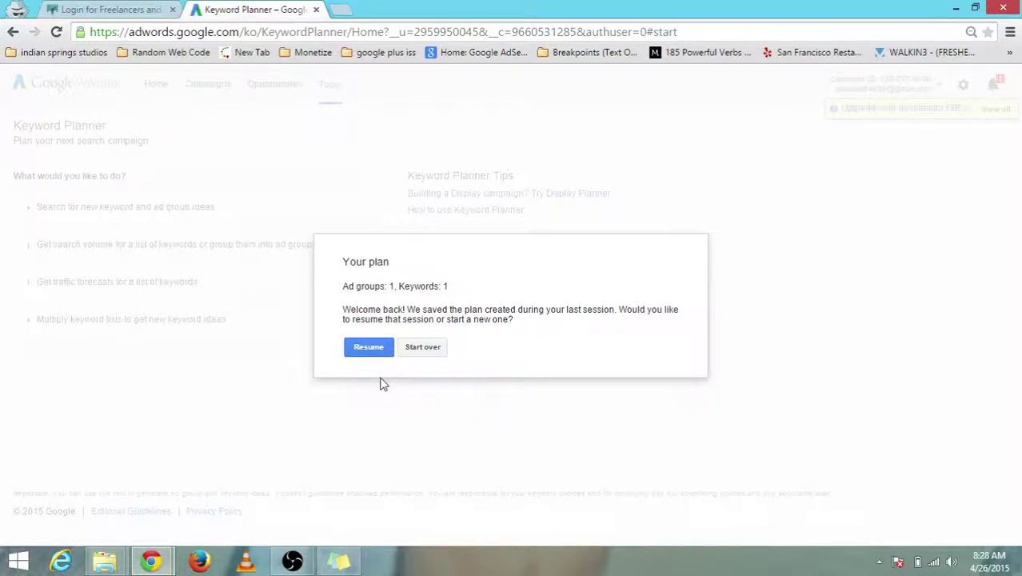
- Start over on the saved plan and expand 'Search for new keyword and ad group ideas'
{"action": "left_click", "coordinate": [424, 348]}
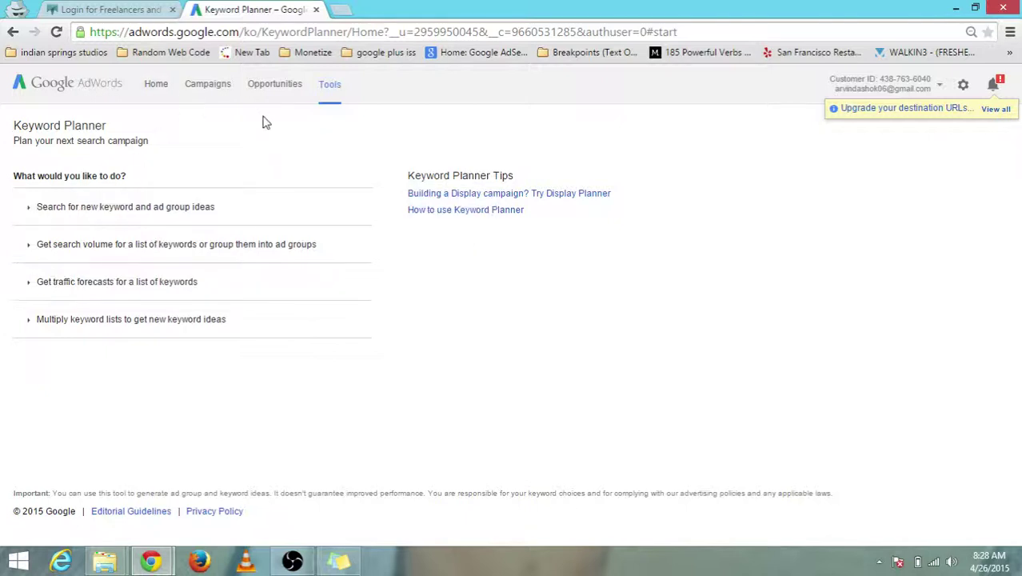
{"action": "left_click", "coordinate": [180, 216]}
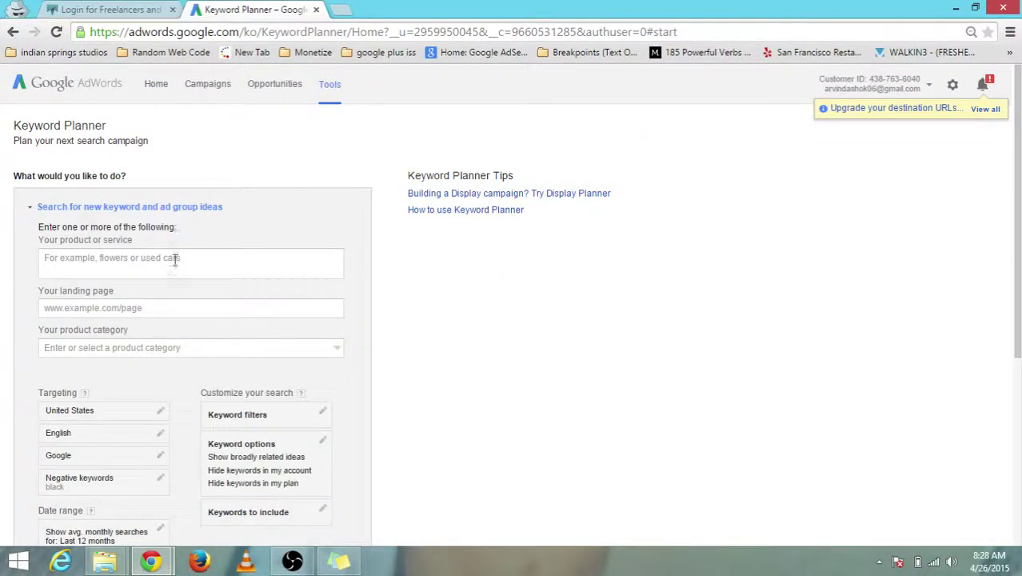
{"action": "scroll", "coordinate": [1020, 190], "scroll_direction": "down", "scroll_amount": 2}
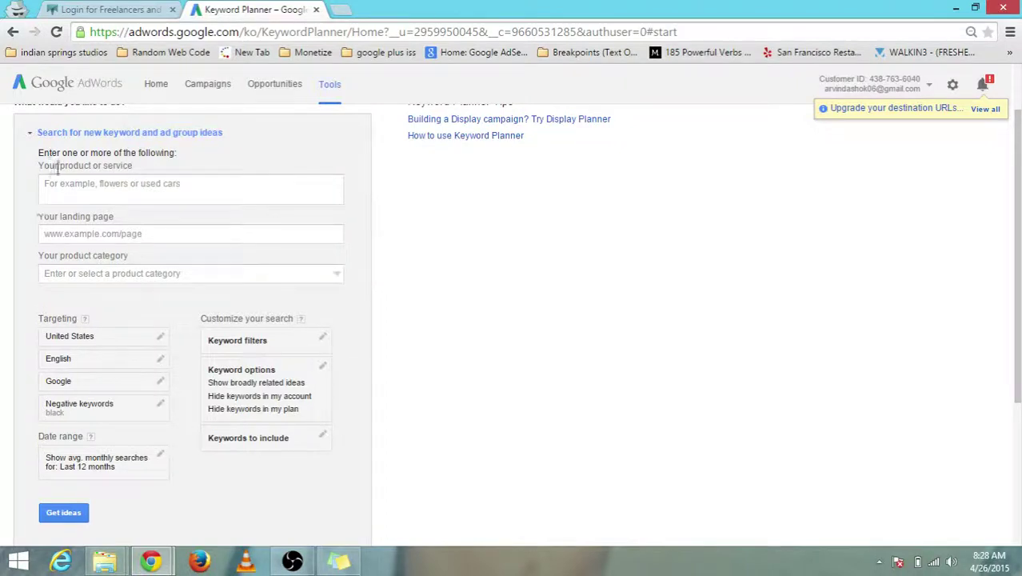
{"action": "left_click_drag", "start_coordinate": [49, 152], "coordinate": [115, 150]}
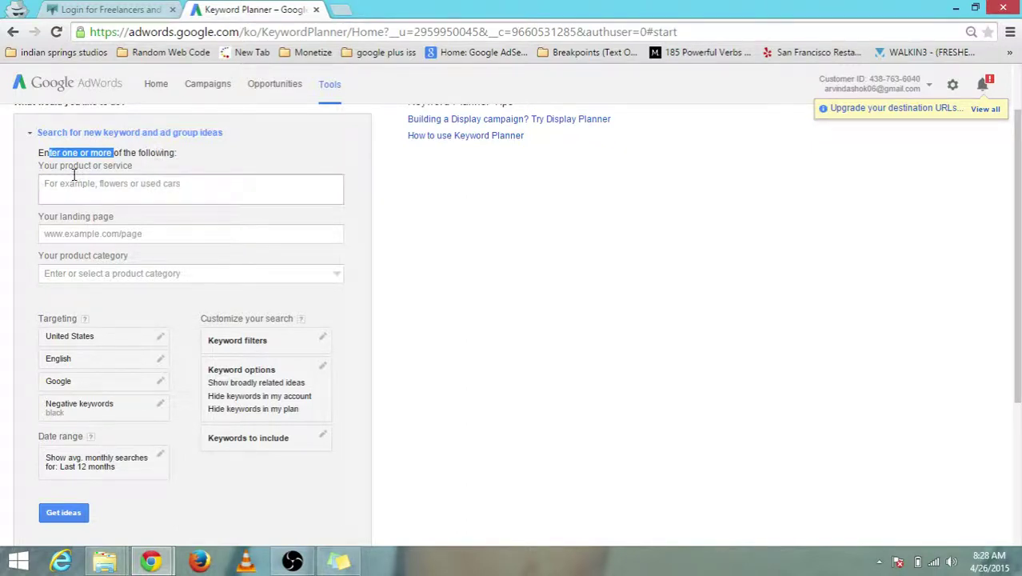
{"action": "left_click", "coordinate": [119, 187]}
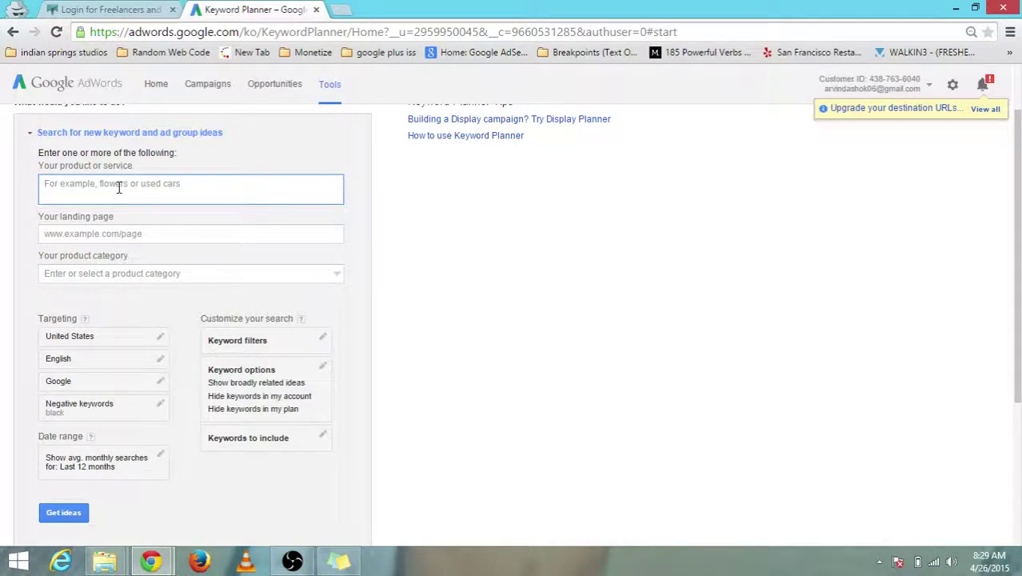
- Enter 'plumbing' as the product or service and dismiss the Targeting help tooltip
{"action": "type", "text": "pl"}
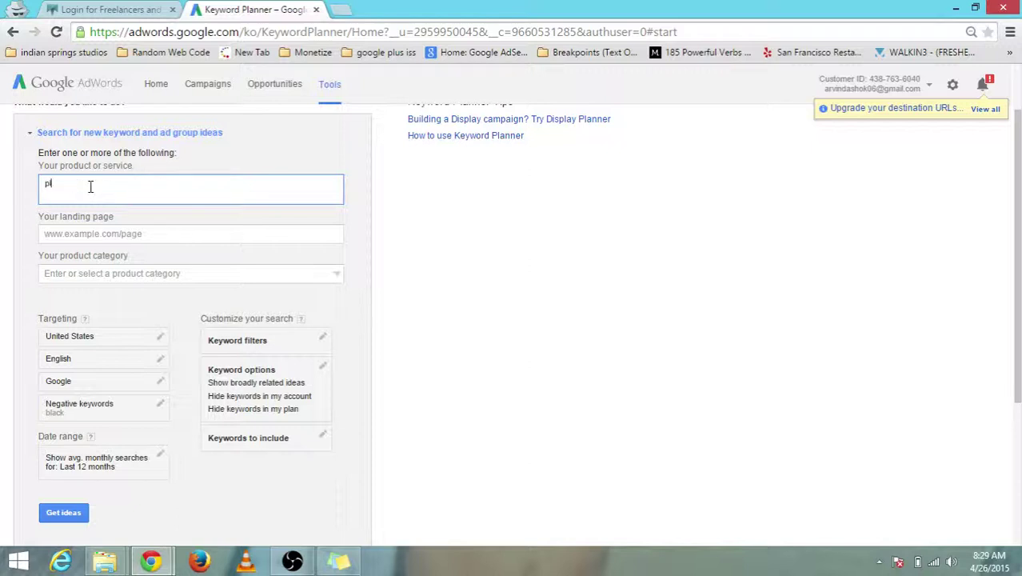
{"action": "type", "text": "umbing"}
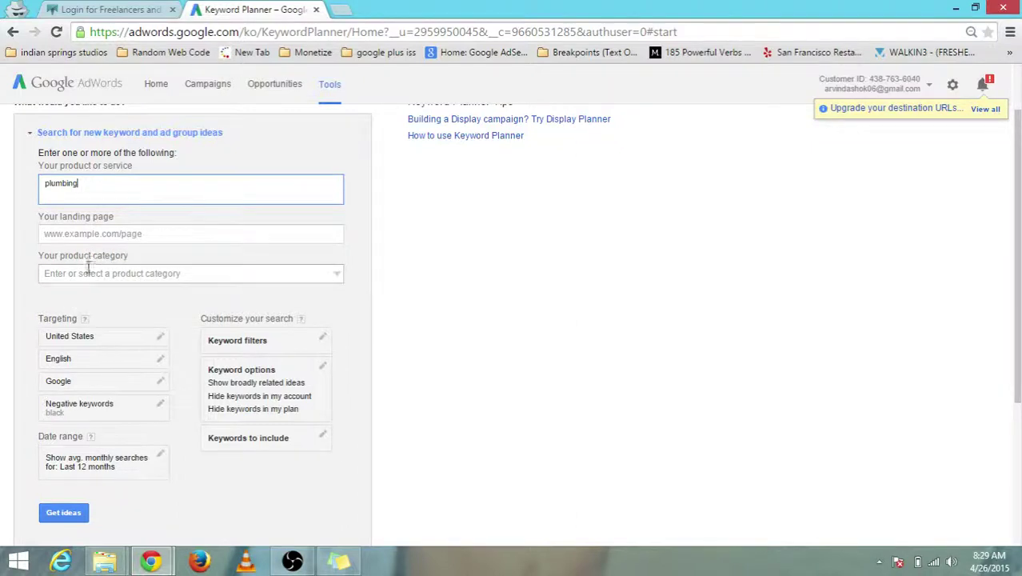
{"action": "scroll", "coordinate": [626, 231], "scroll_direction": "down", "scroll_amount": 1}
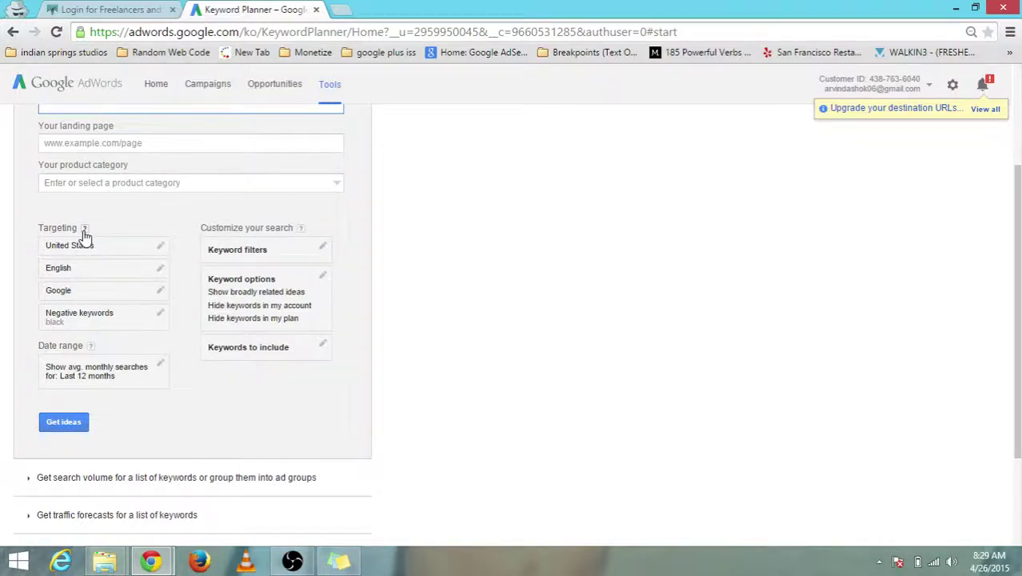
{"action": "mouse_move", "coordinate": [84, 231]}
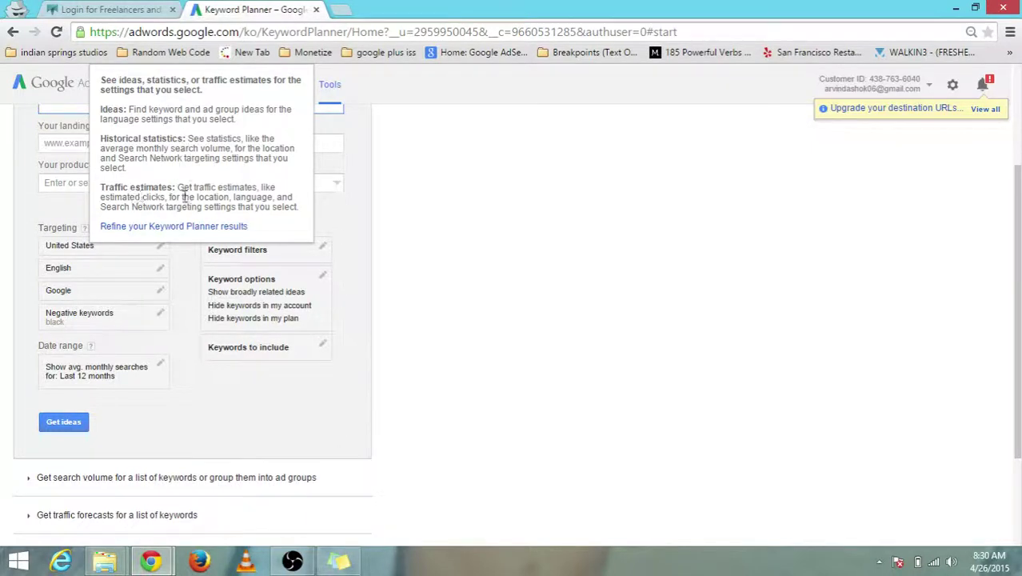
{"action": "left_click", "coordinate": [462, 229]}
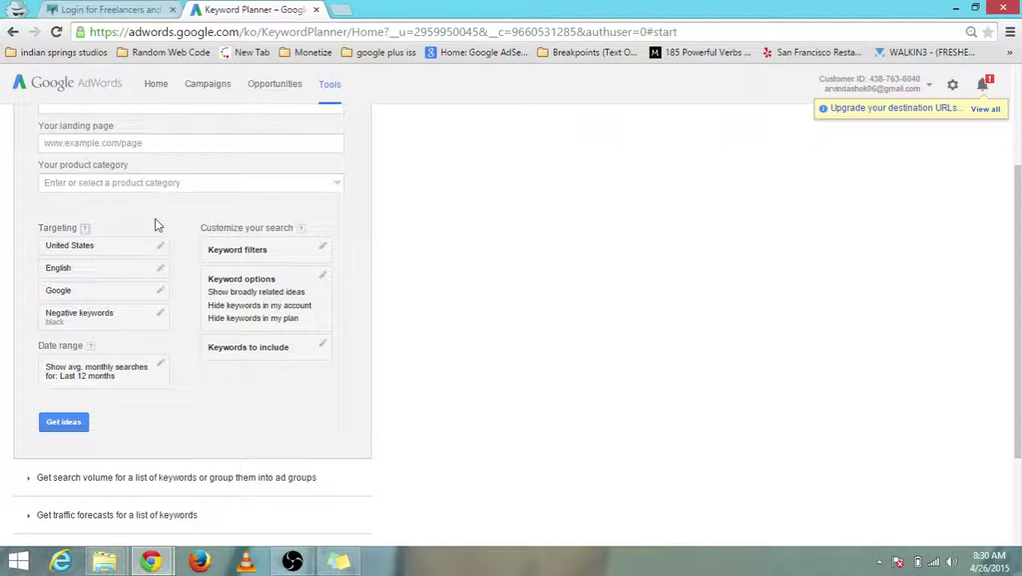
- Replace the targeted location with United States, found by searching 'usa'
{"action": "left_click", "coordinate": [161, 249]}
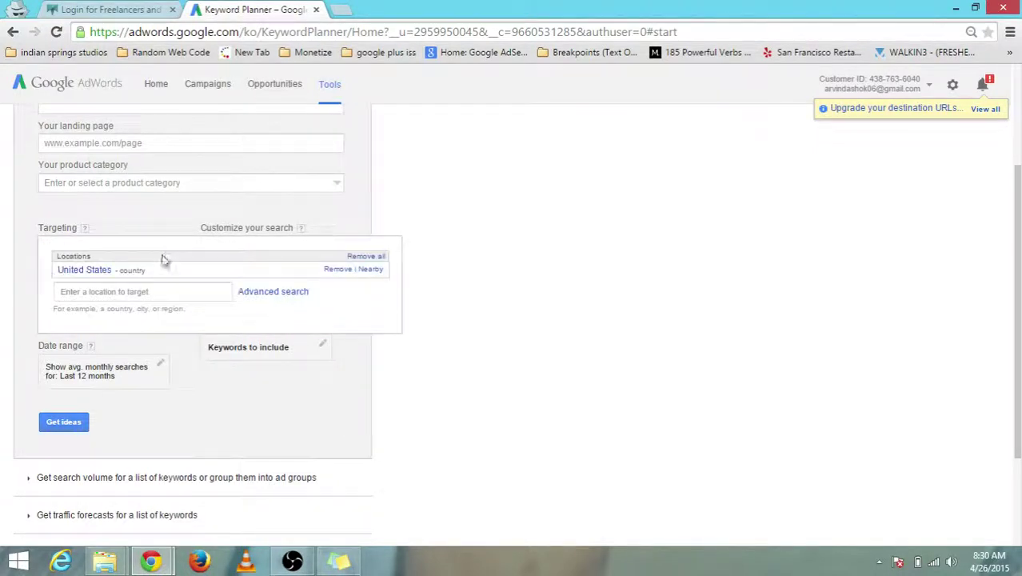
{"action": "left_click", "coordinate": [336, 270]}
{"action": "left_click", "coordinate": [97, 289]}
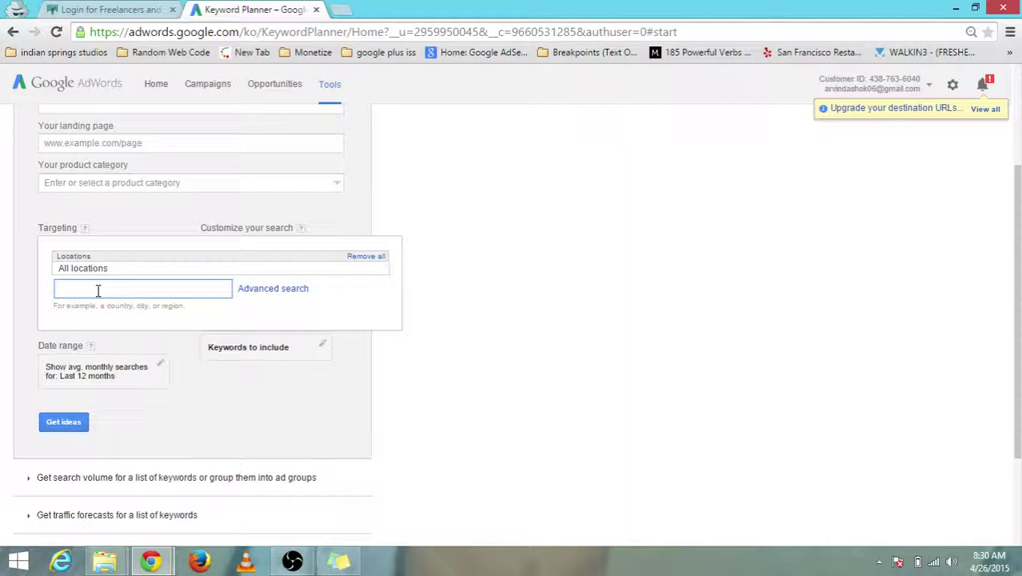
{"action": "type", "text": "usa"}
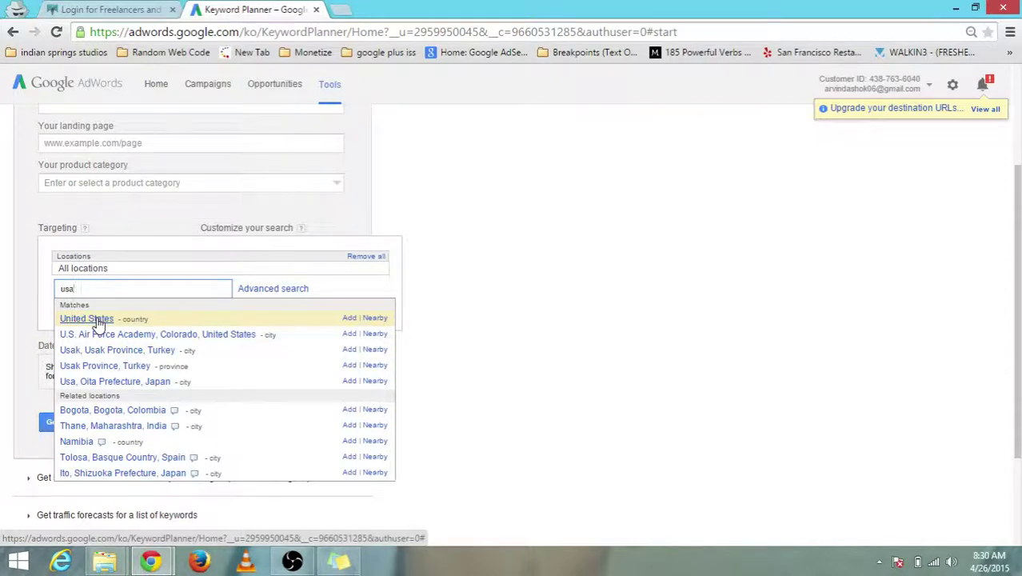
{"action": "left_click", "coordinate": [133, 228]}
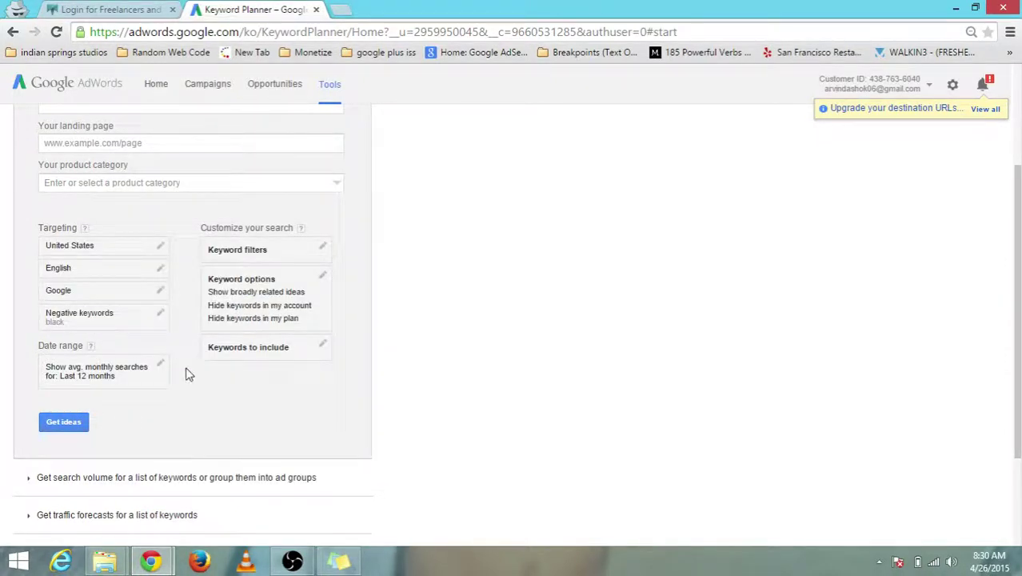
- Review the negative keyword 'black', then get keyword ideas for plumbing
{"action": "left_click", "coordinate": [161, 316]}
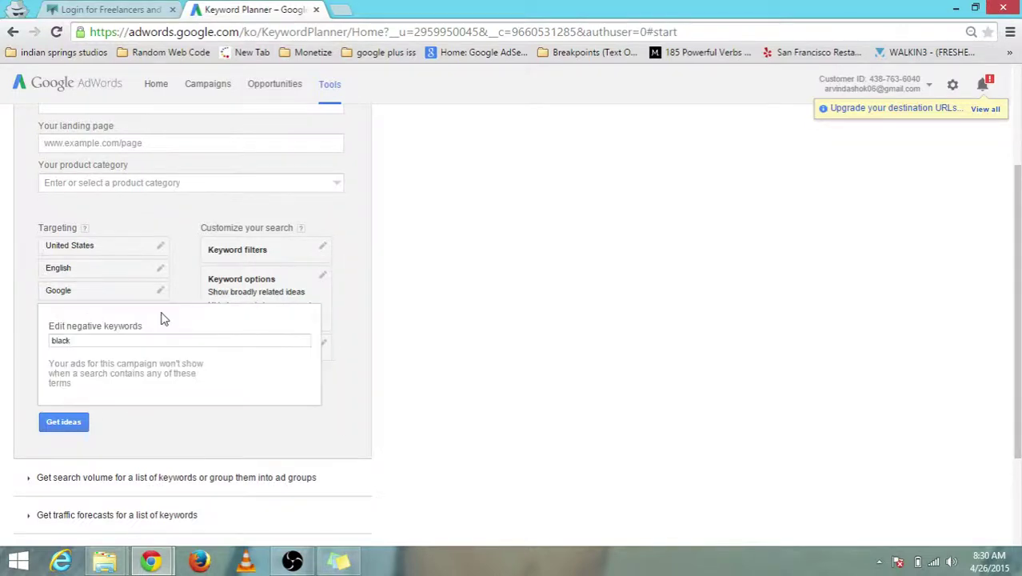
{"action": "left_click", "coordinate": [91, 341]}
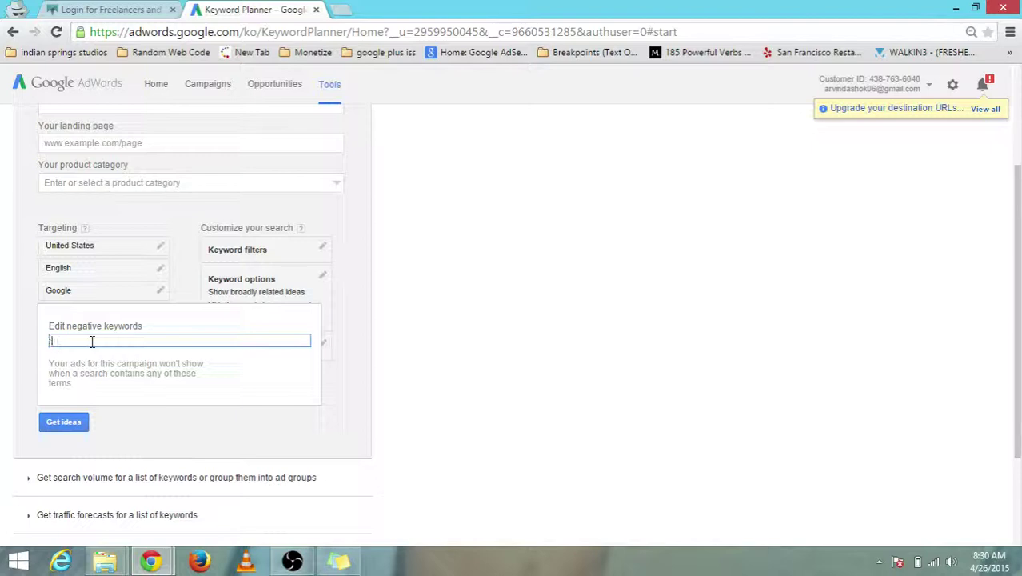
{"action": "key", "text": "ctrl+minus"}
{"action": "key", "text": "ctrl+minus"}
{"action": "key", "text": "ctrl+minus"}
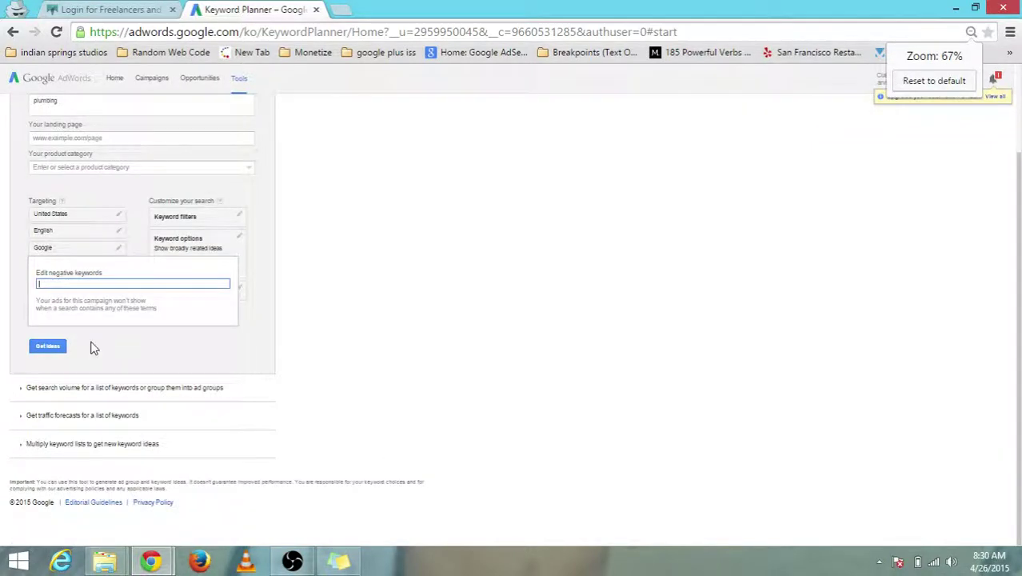
{"action": "left_click", "coordinate": [272, 310]}
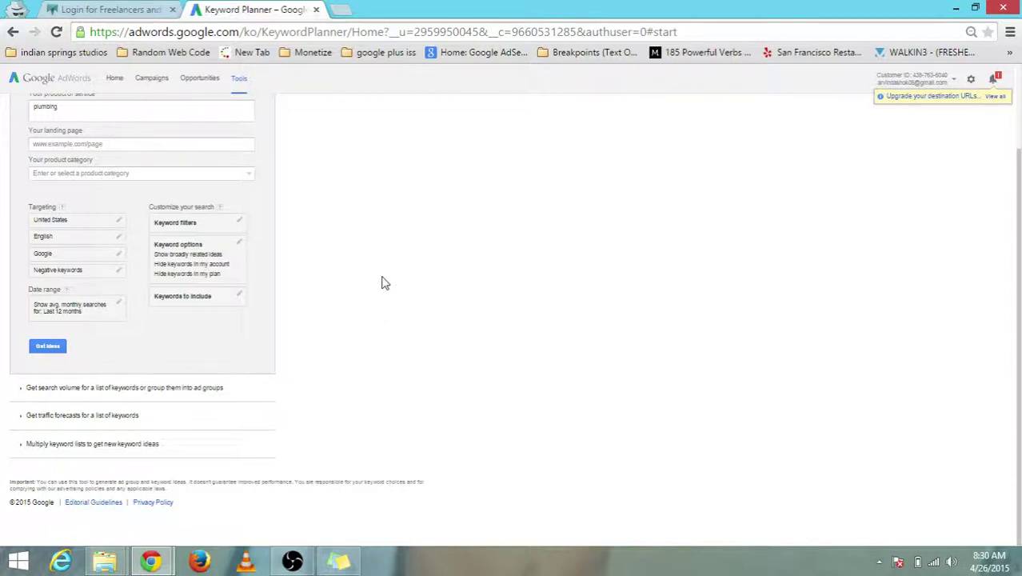
{"action": "key", "text": "ctrl+plus"}
{"action": "key", "text": "ctrl+plus"}
{"action": "key", "text": "ctrl+plus"}
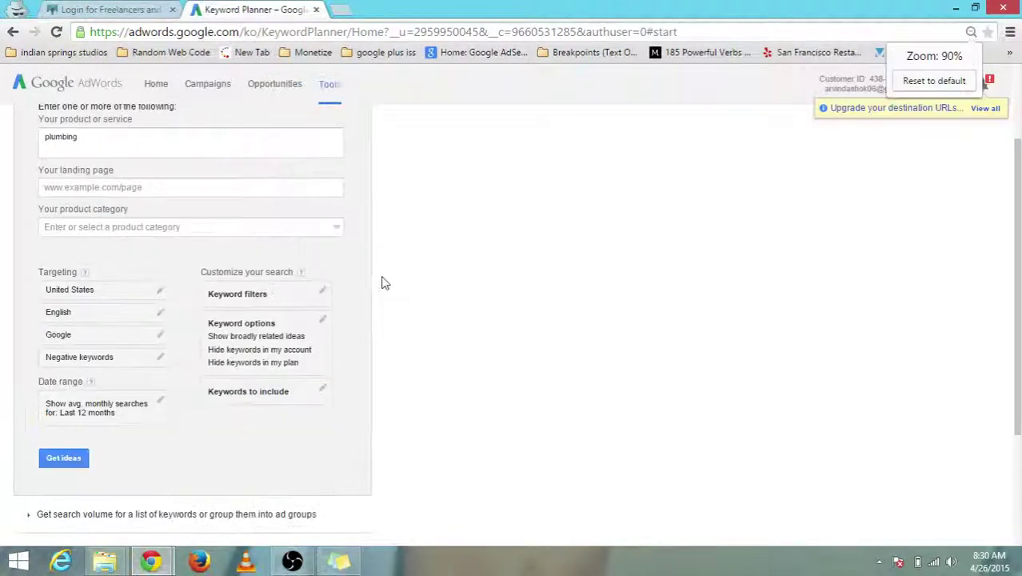
{"action": "left_click", "coordinate": [71, 459]}
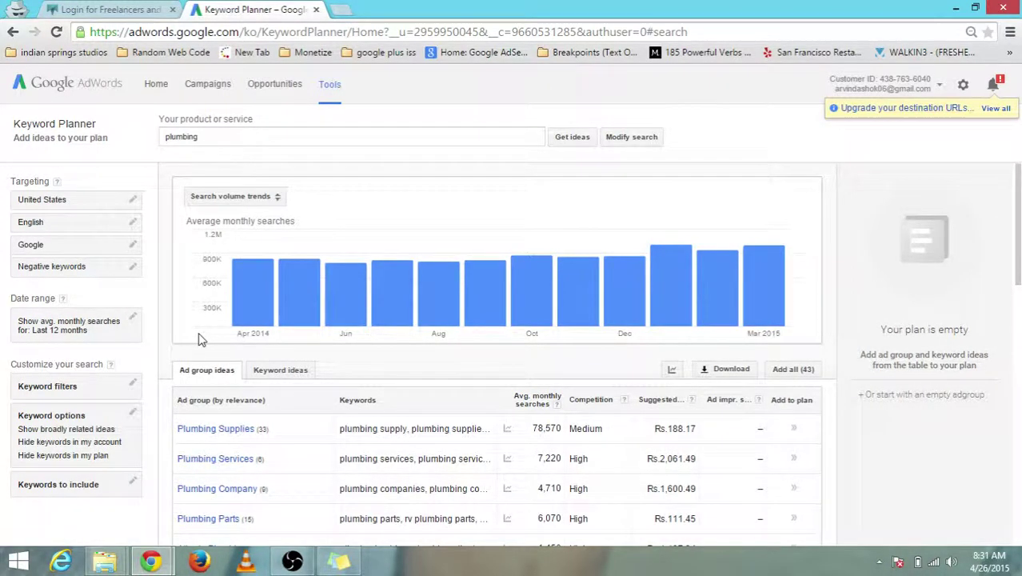
- Switch to the Keyword ideas tab listing plumbing's 801 related keywords with 33,100 monthly searches
{"action": "left_click_drag", "start_coordinate": [209, 139], "coordinate": [166, 141]}
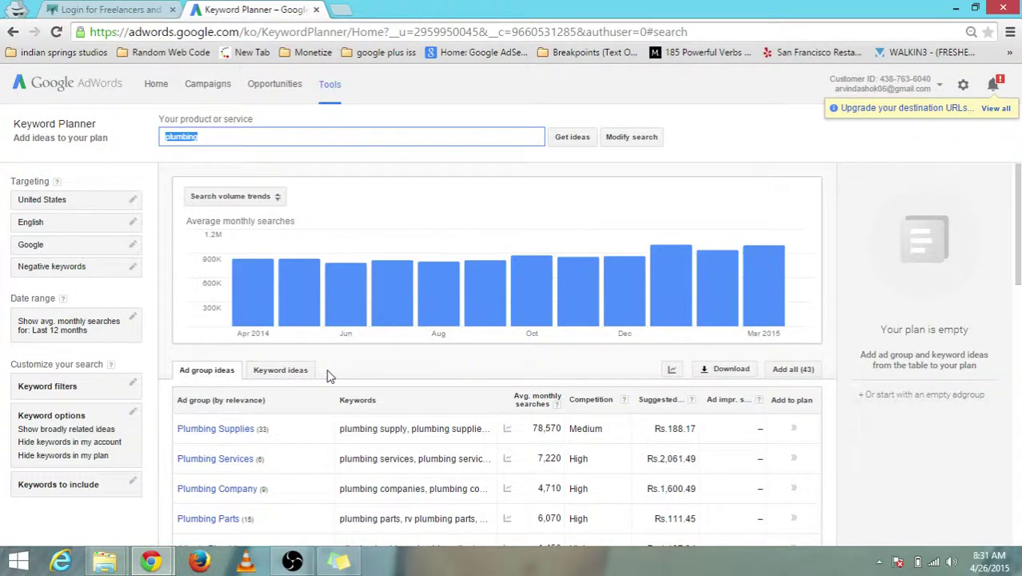
{"action": "mouse_move", "coordinate": [328, 376]}
{"action": "left_mouse_down"}
{"action": "mouse_move", "coordinate": [242, 381]}
{"action": "mouse_move", "coordinate": [327, 372]}
{"action": "mouse_move", "coordinate": [310, 377]}
{"action": "left_mouse_up"}
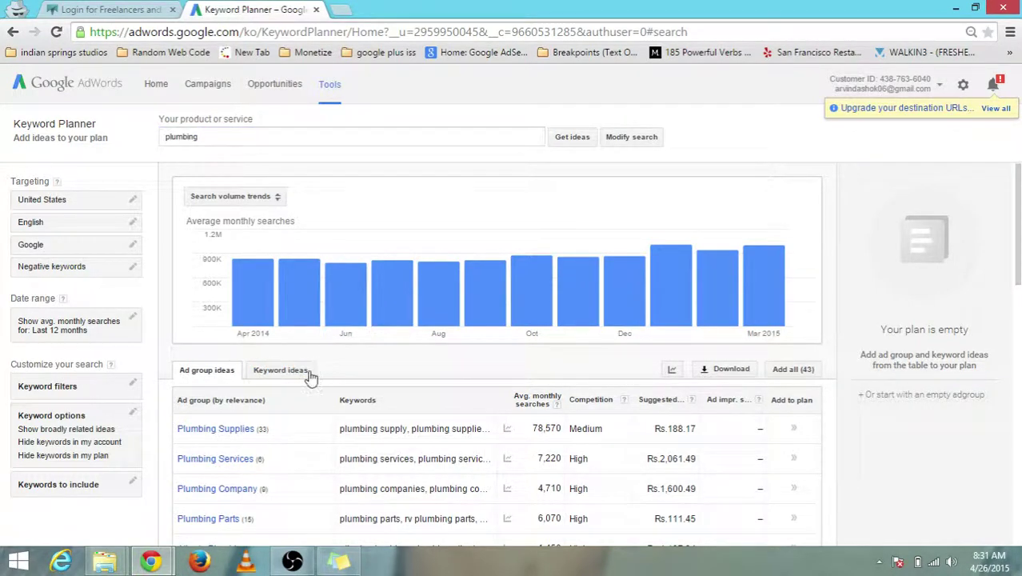
{"action": "left_click", "coordinate": [307, 376]}
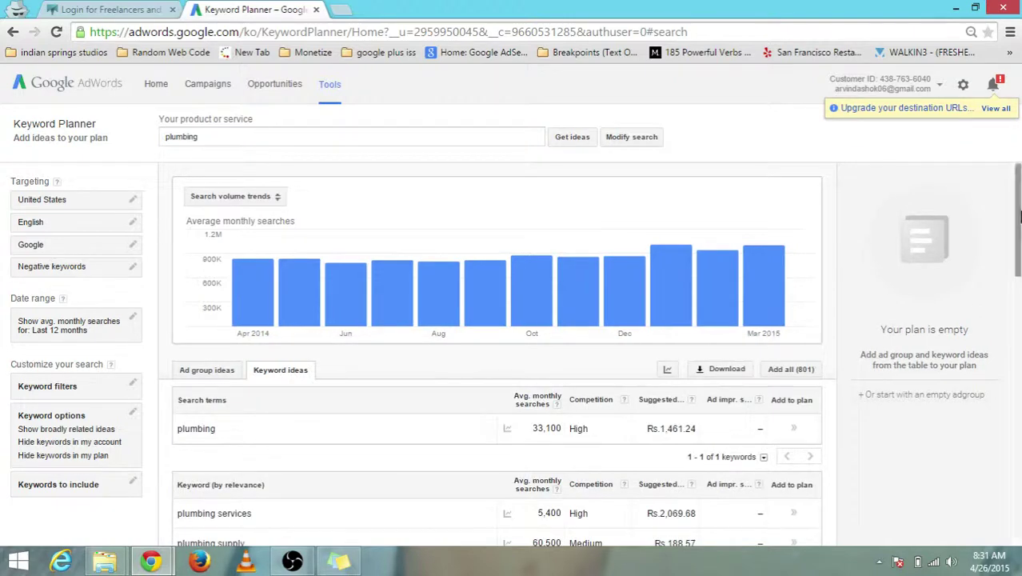
{"action": "left_click_drag", "start_coordinate": [1018, 215], "coordinate": [1018, 266]}
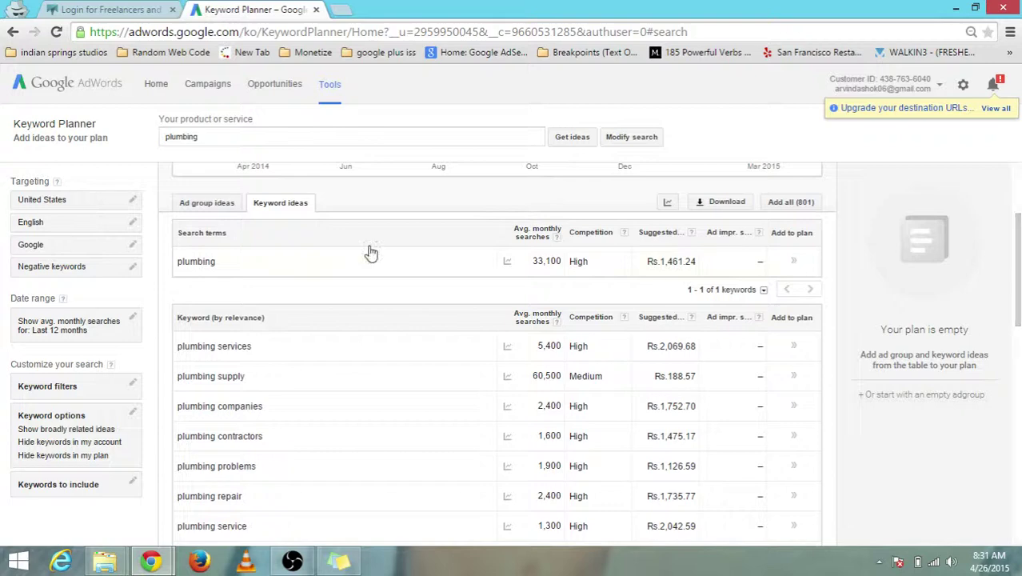
{"action": "left_click_drag", "start_coordinate": [212, 140], "coordinate": [154, 142]}
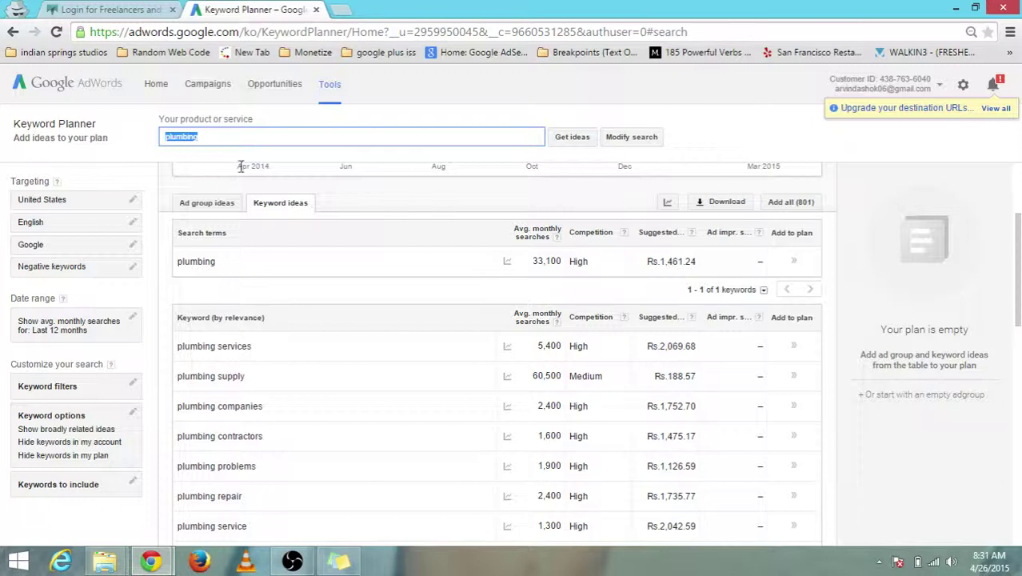
{"action": "left_click", "coordinate": [261, 140]}
{"action": "type", "text": ","}
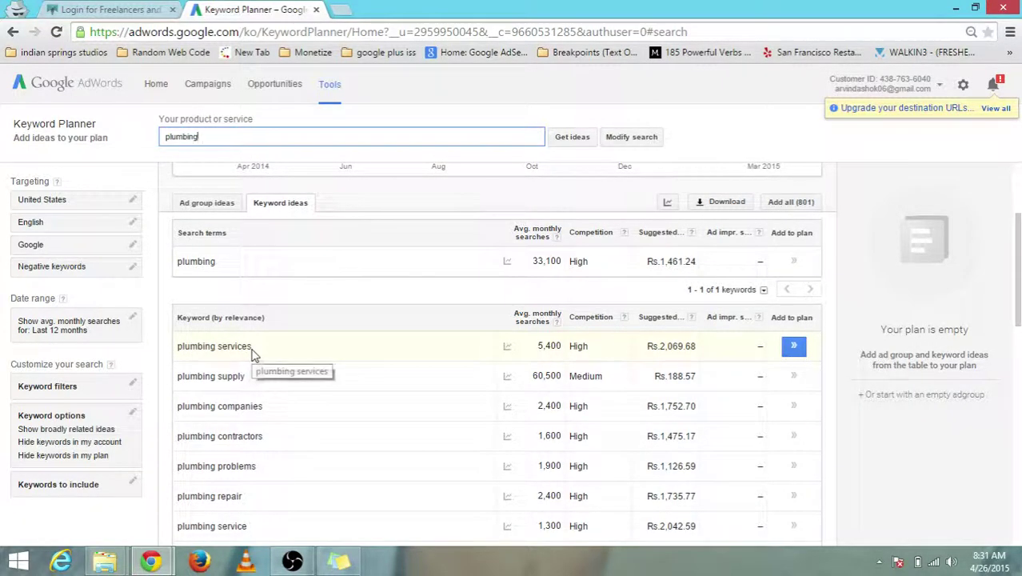
{"action": "left_click_drag", "start_coordinate": [247, 386], "coordinate": [252, 408]}
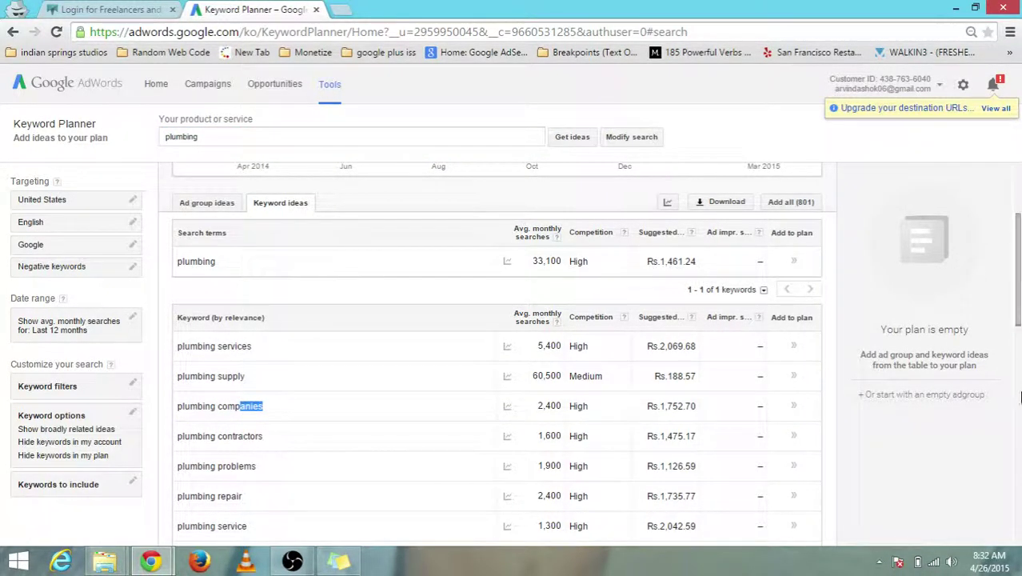
{"action": "left_click", "coordinate": [1019, 400]}
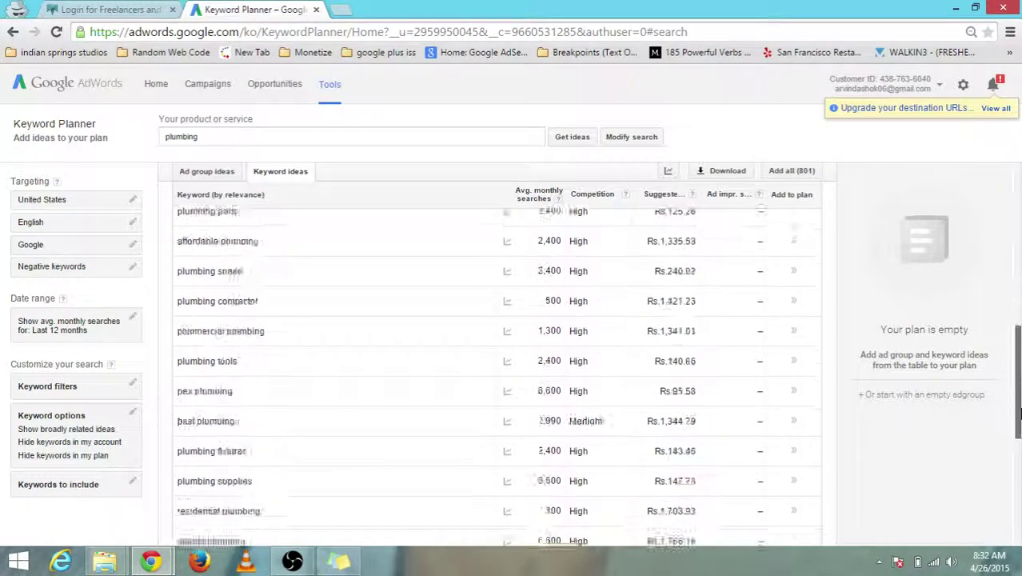
{"action": "left_click_drag", "start_coordinate": [1019, 413], "coordinate": [1019, 516]}
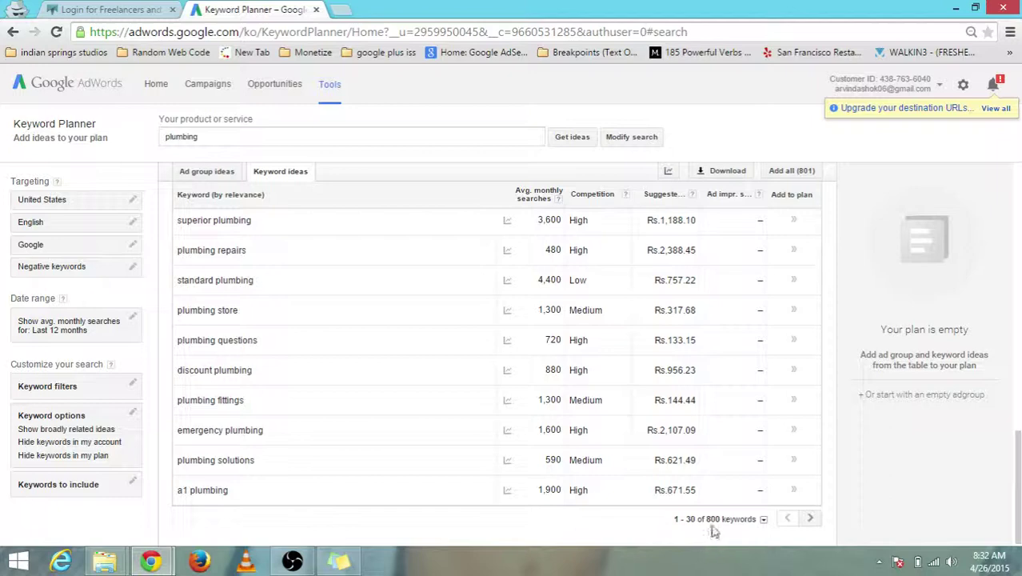
{"action": "left_click_drag", "start_coordinate": [717, 520], "coordinate": [668, 524]}
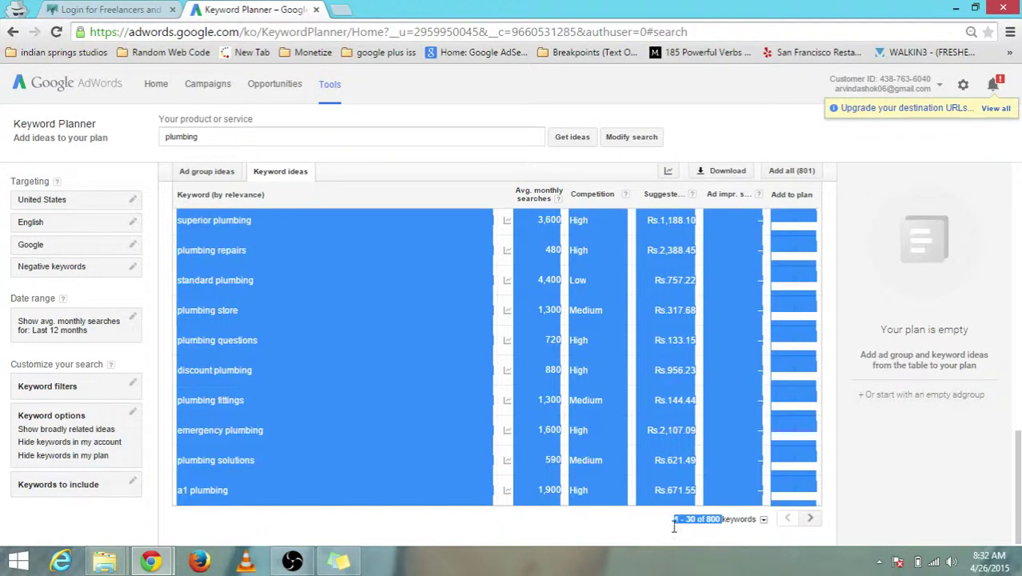
{"action": "left_click", "coordinate": [724, 543]}
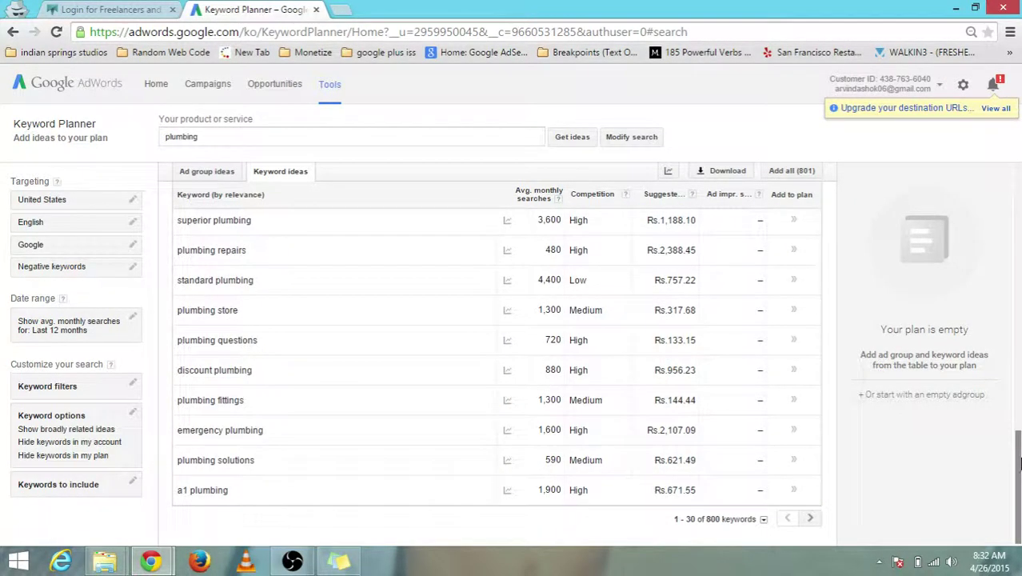
{"action": "left_click_drag", "start_coordinate": [1020, 463], "coordinate": [1020, 250]}
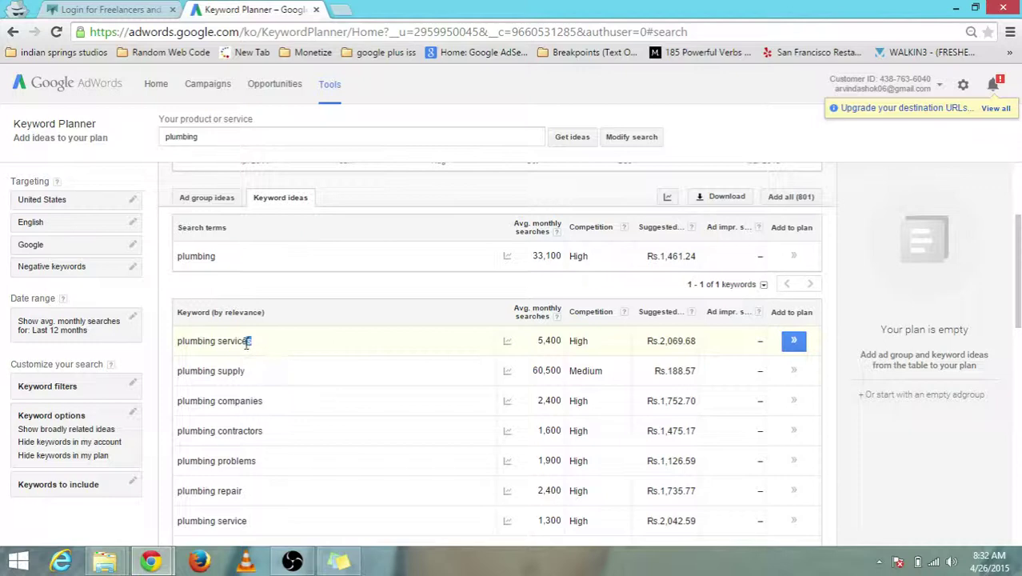
{"action": "left_click_drag", "start_coordinate": [246, 343], "coordinate": [180, 344]}
{"action": "left_click_drag", "start_coordinate": [255, 342], "coordinate": [189, 343]}
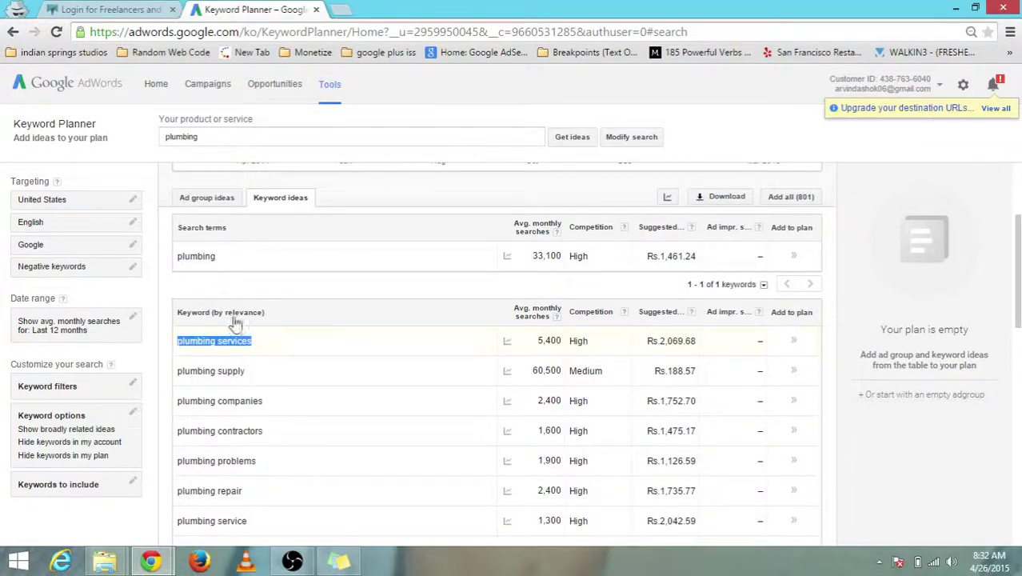
{"action": "left_click", "coordinate": [310, 289]}
{"action": "left_click_drag", "start_coordinate": [255, 342], "coordinate": [179, 344]}
{"action": "left_click", "coordinate": [388, 296]}
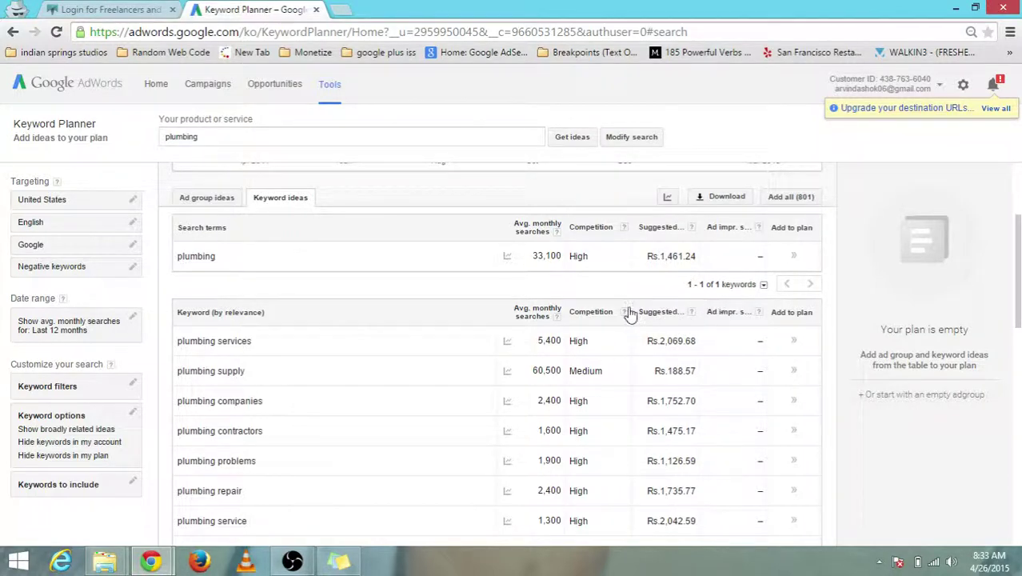
{"action": "mouse_move", "coordinate": [507, 340]}
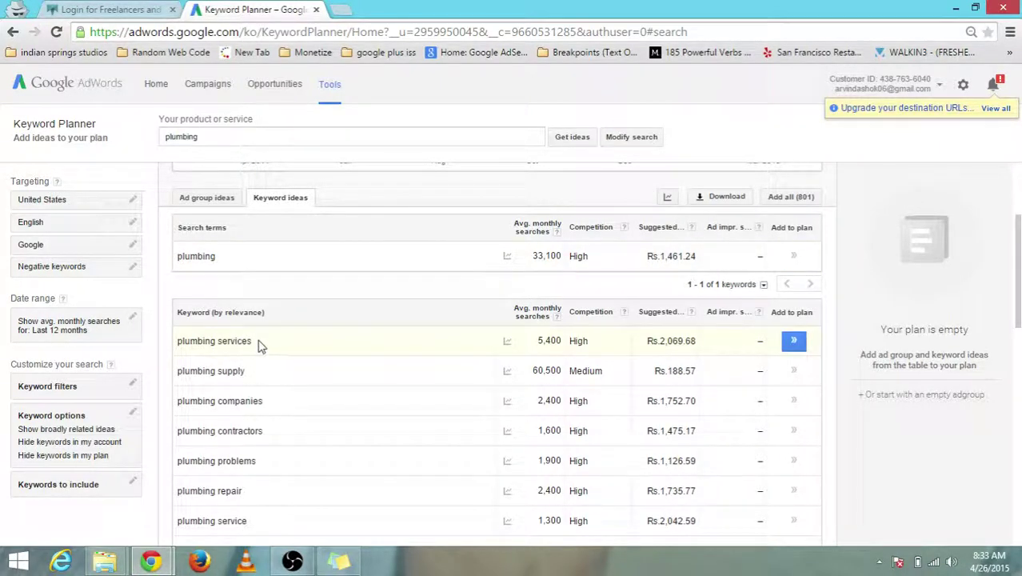
- Highlight the 'plumbing services' and 'plumbing supply' keywords in the ideas list
{"action": "left_click_drag", "start_coordinate": [256, 342], "coordinate": [192, 344]}
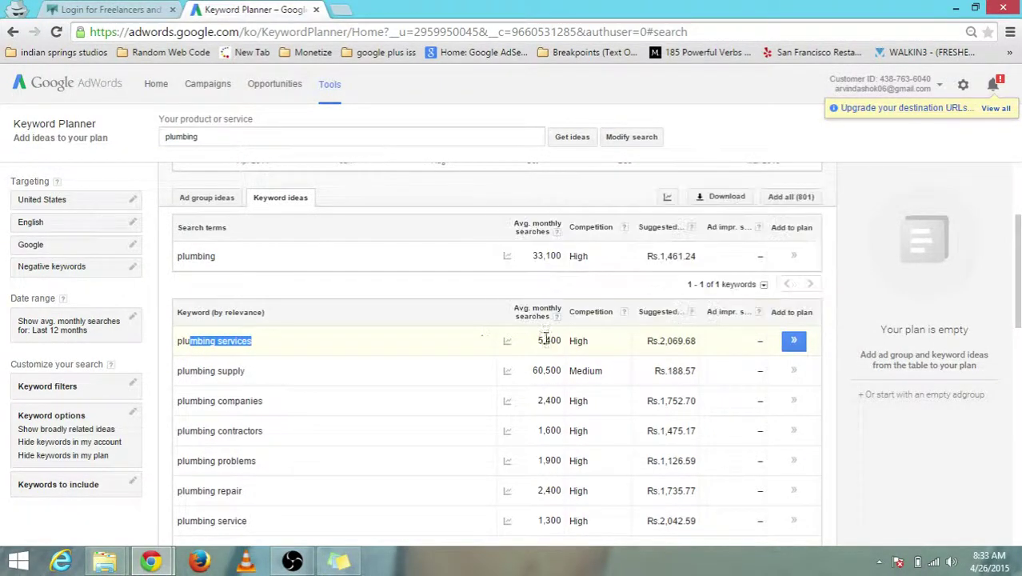
{"action": "left_click", "coordinate": [446, 293]}
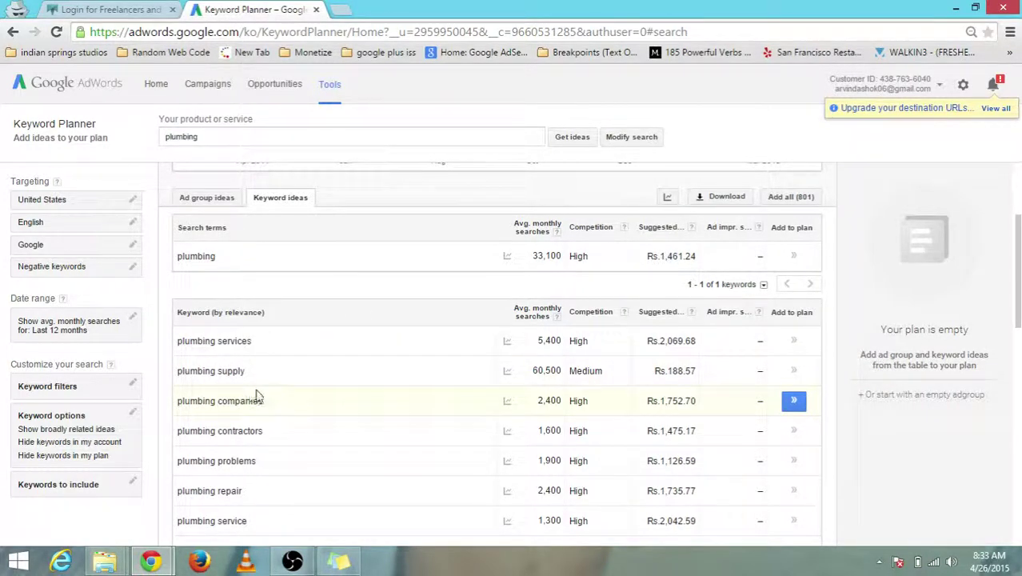
{"action": "left_click_drag", "start_coordinate": [254, 375], "coordinate": [177, 374]}
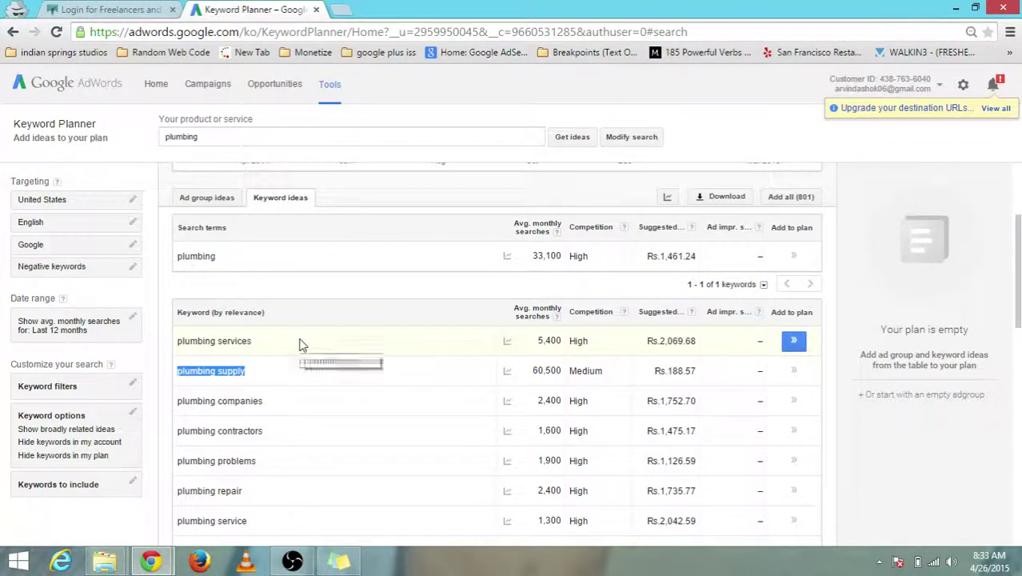
{"action": "left_click", "coordinate": [331, 294]}
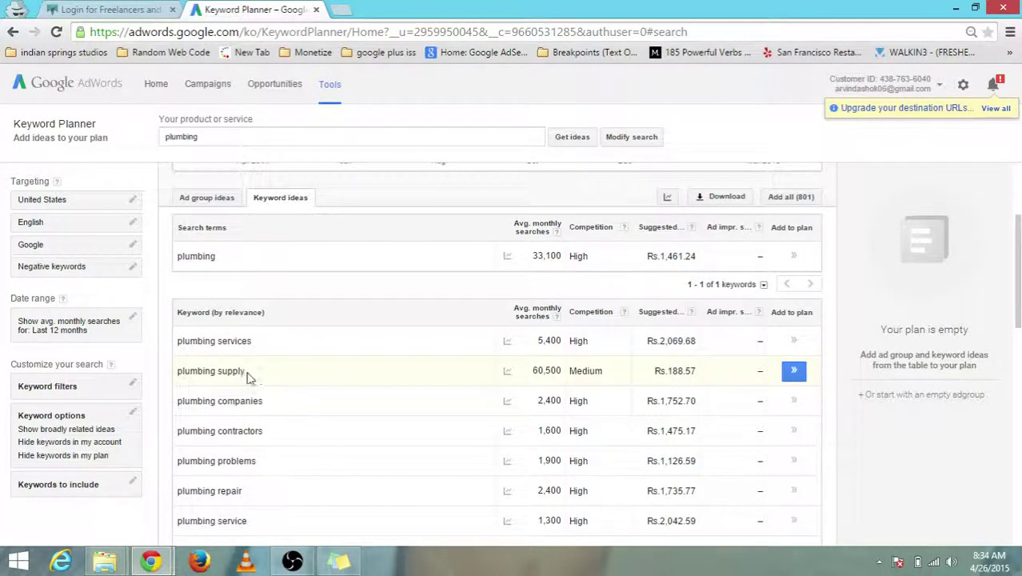
{"action": "left_click_drag", "start_coordinate": [246, 377], "coordinate": [180, 376]}
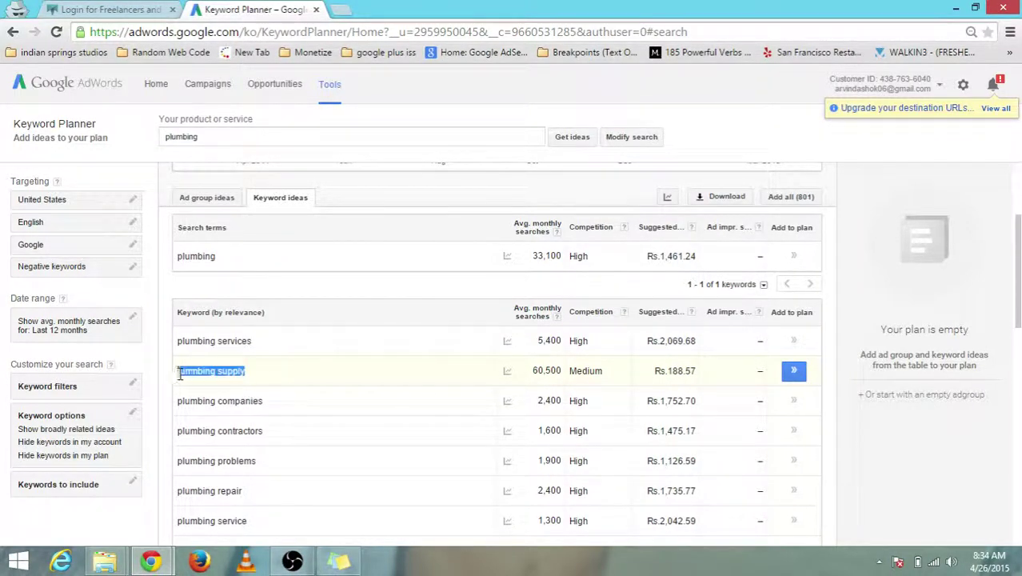
{"action": "left_click", "coordinate": [317, 296]}
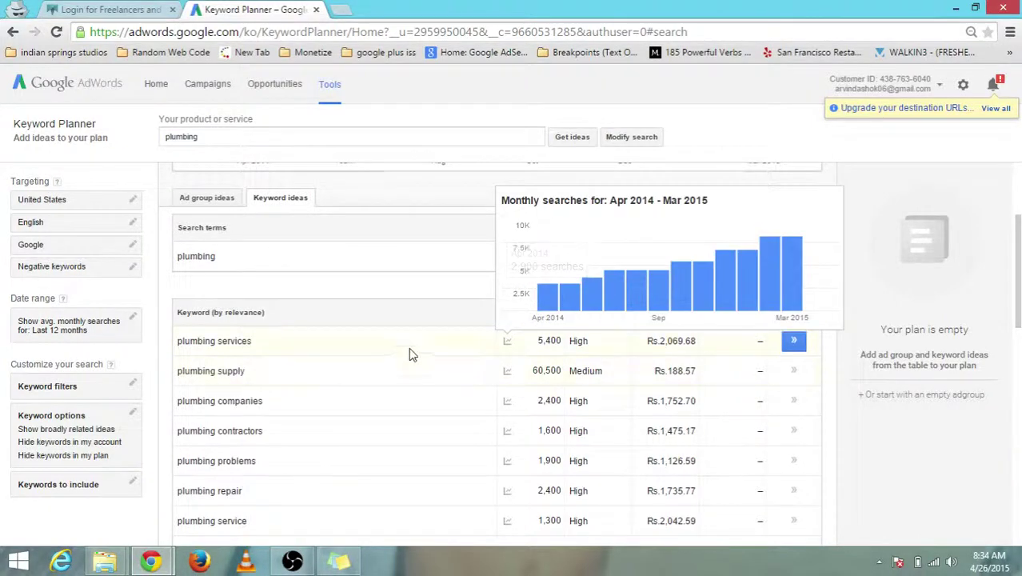
{"action": "mouse_move", "coordinate": [507, 341]}
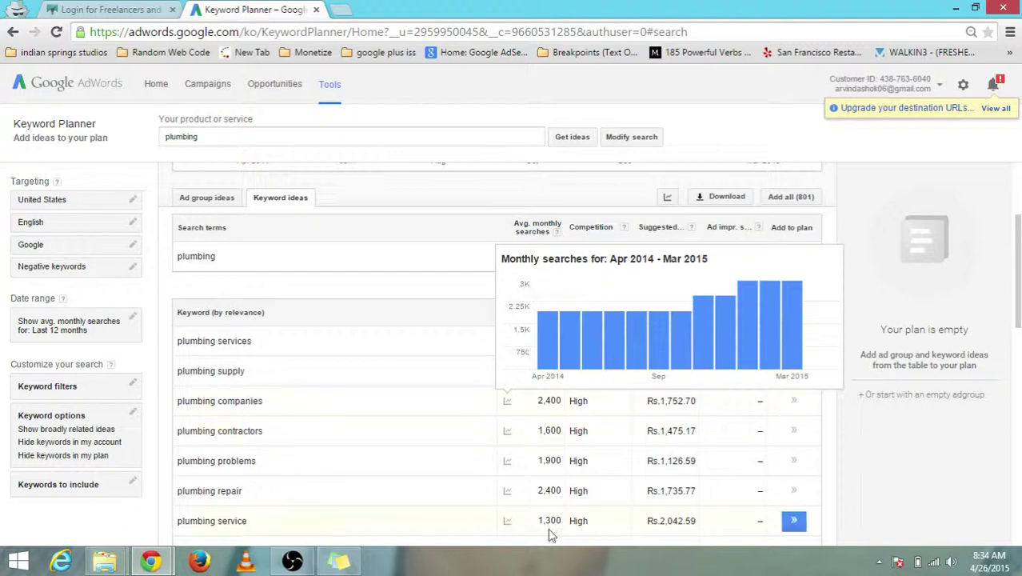
{"action": "left_click_drag", "start_coordinate": [255, 344], "coordinate": [240, 480]}
{"action": "left_click", "coordinate": [279, 347]}
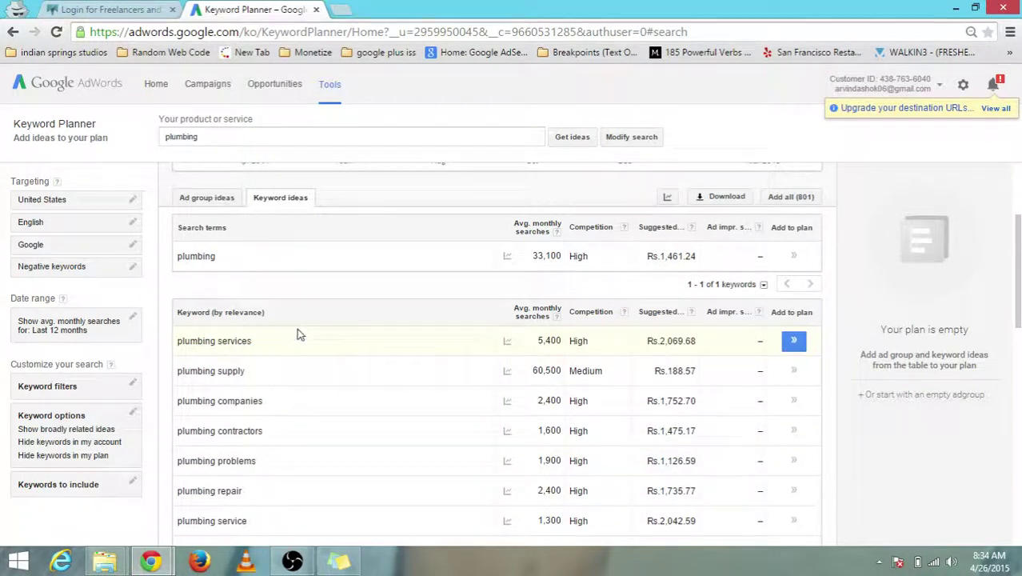
{"action": "left_click_drag", "start_coordinate": [1019, 261], "coordinate": [1019, 277]}
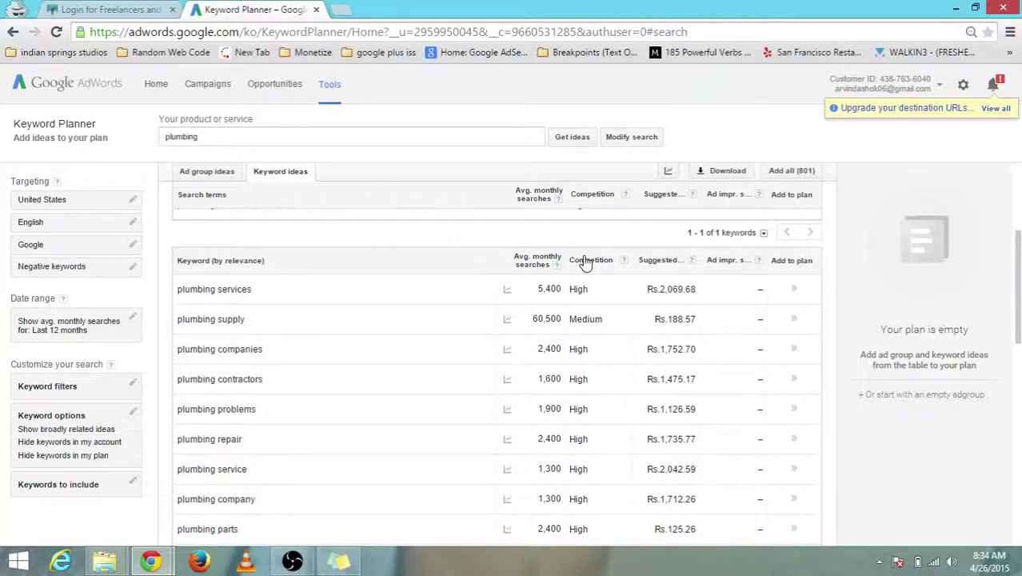
- Open a new tab and carry 'plumbing services' from Keyword Planner into the Google search box
{"action": "left_click", "coordinate": [341, 11]}
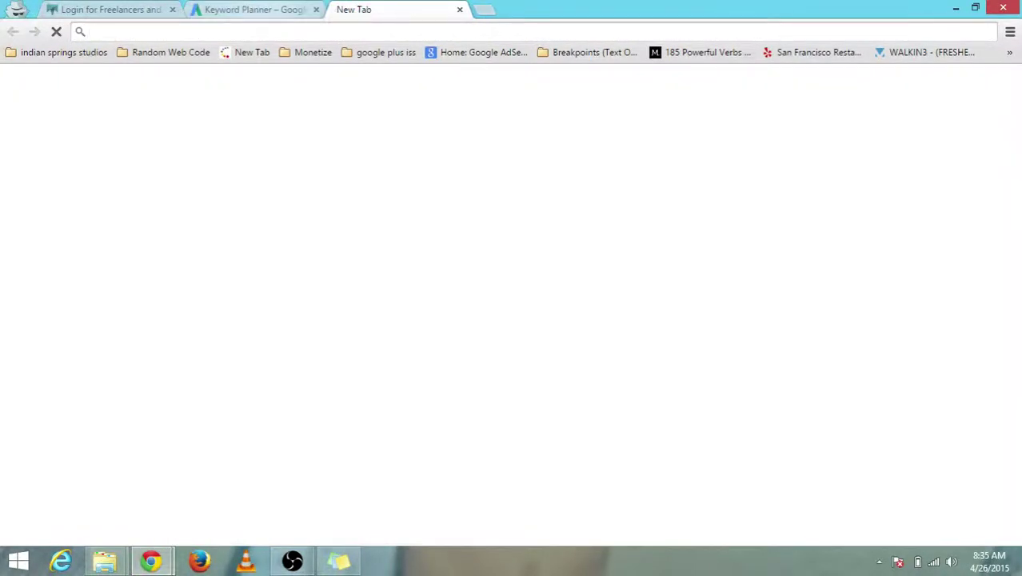
{"action": "left_click", "coordinate": [255, 10]}
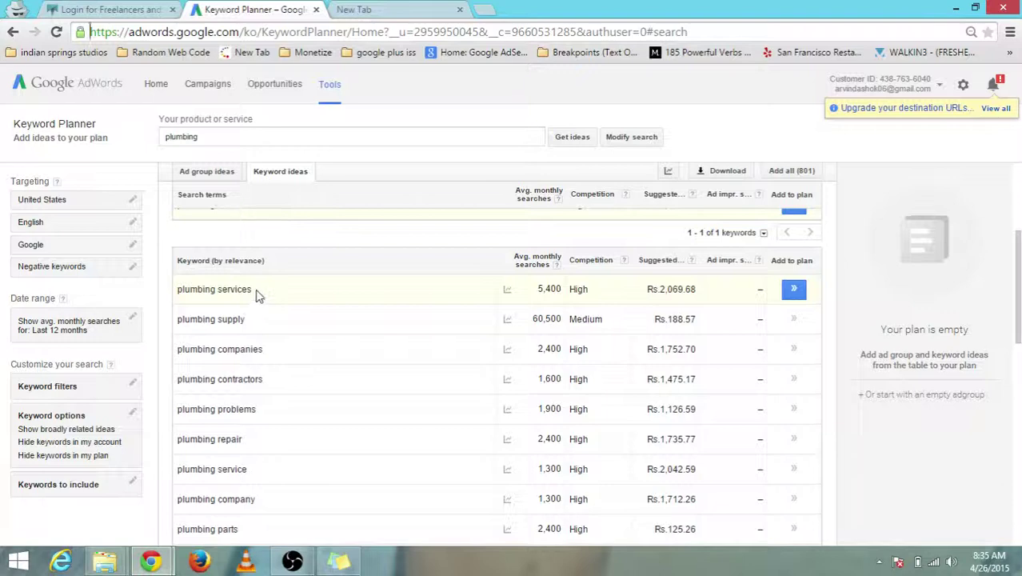
{"action": "left_click_drag", "start_coordinate": [254, 290], "coordinate": [225, 32]}
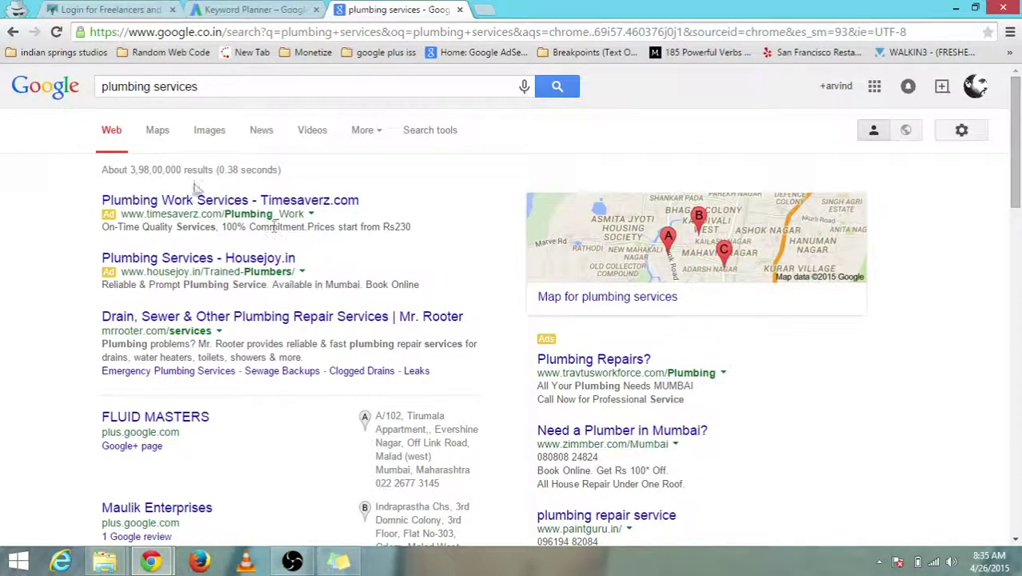
{"action": "left_click", "coordinate": [233, 89]}
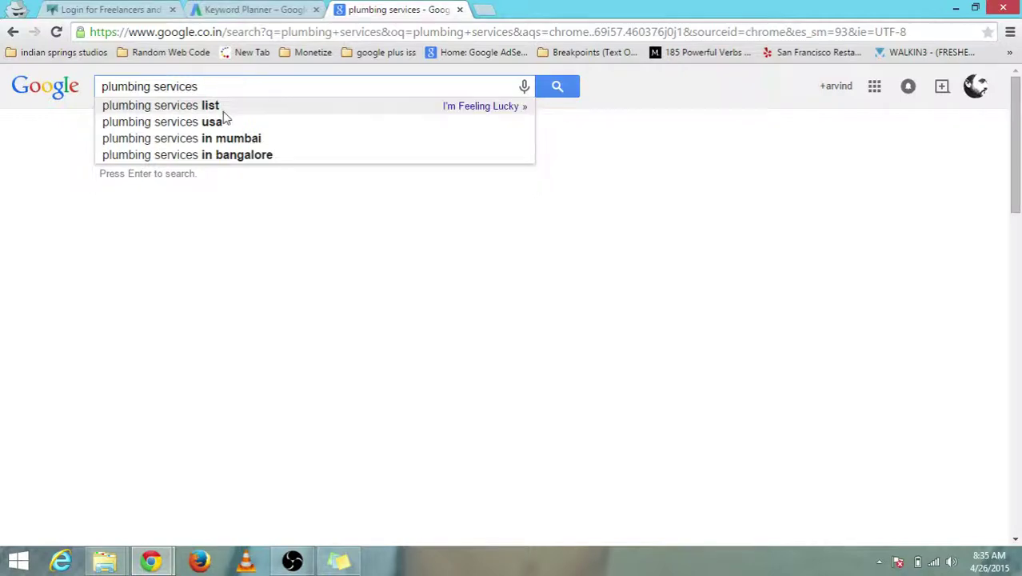
- Search Google for 'plumbing services usa', retyping 'usa' in the query
{"action": "left_click", "coordinate": [223, 121]}
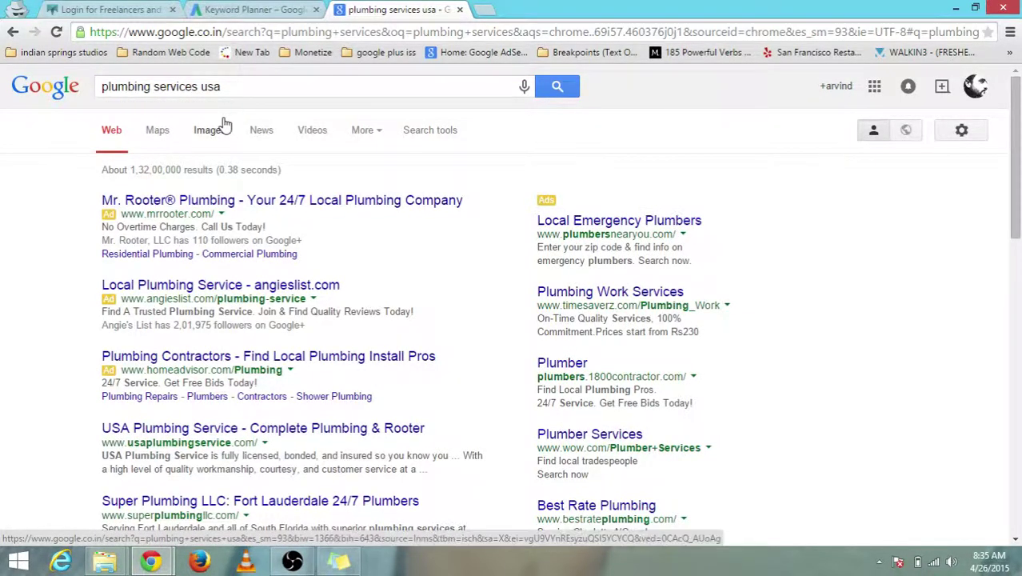
{"action": "double_click", "coordinate": [203, 90]}
{"action": "key", "text": "BackSpace"}
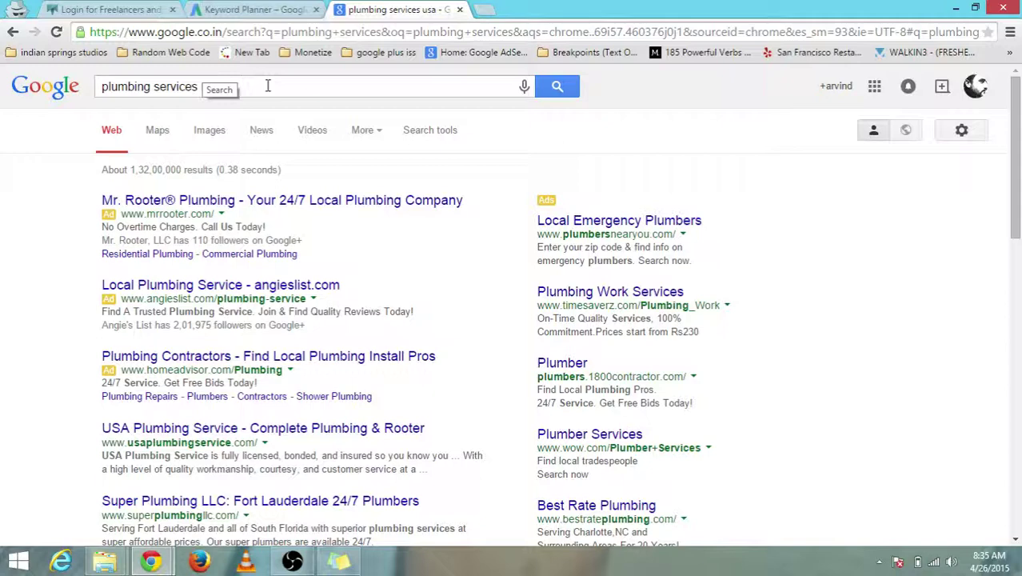
{"action": "type", "text": "usa"}
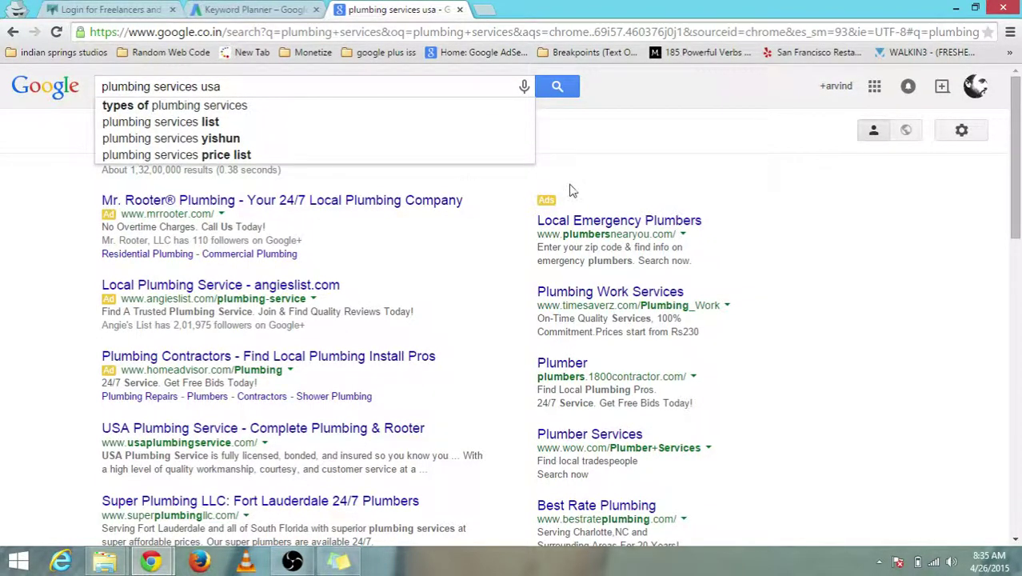
{"action": "left_click", "coordinate": [558, 88]}
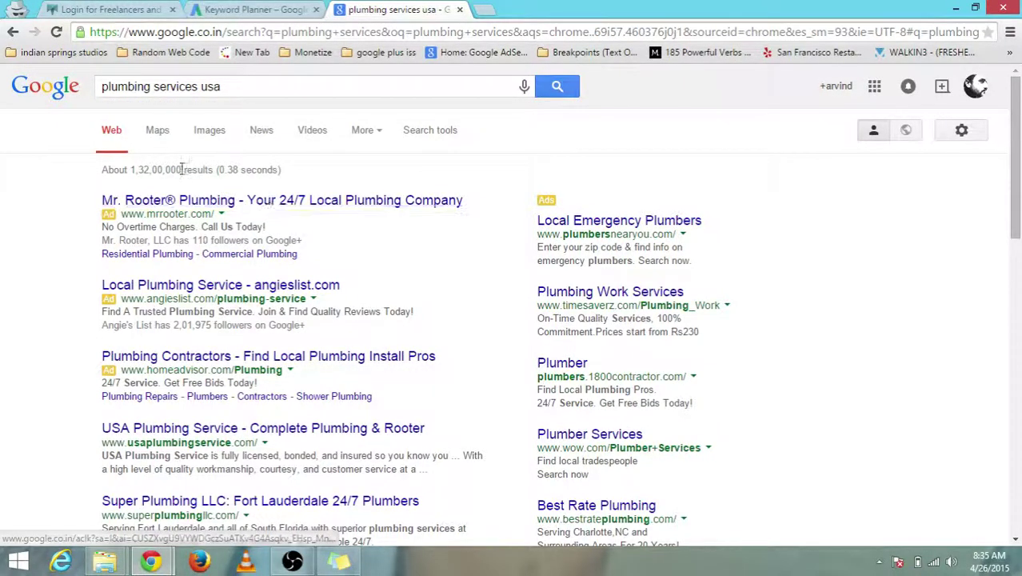
- Highlight the 1,32,00,000 result count, then return to the Keyword Planner tab
{"action": "left_click_drag", "start_coordinate": [182, 169], "coordinate": [139, 166]}
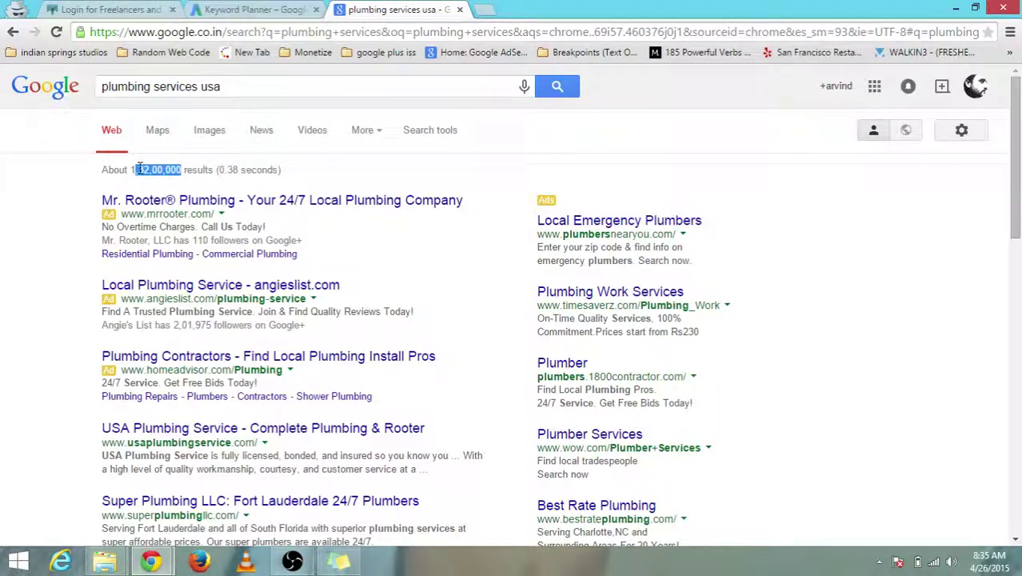
{"action": "left_click", "coordinate": [304, 159]}
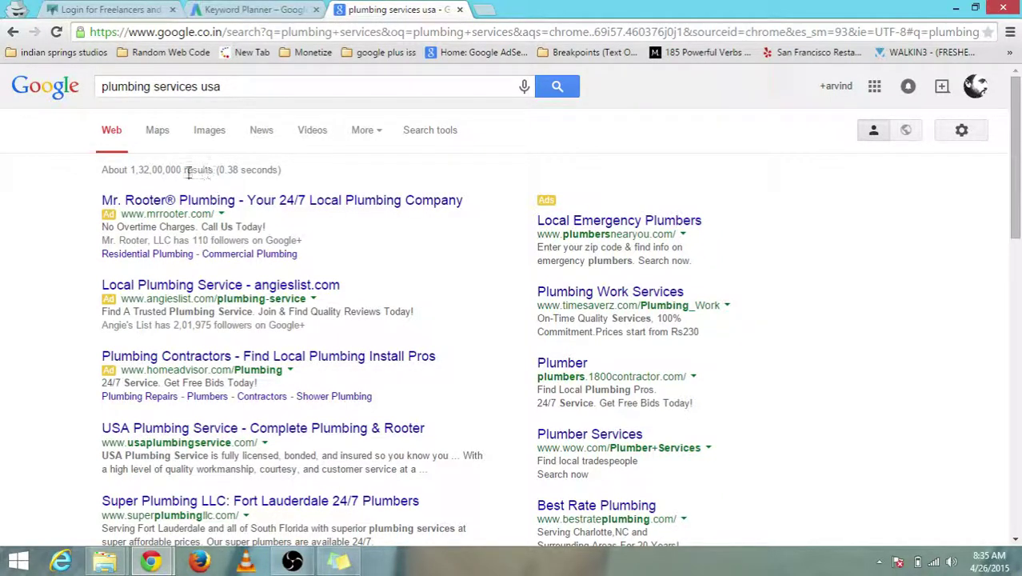
{"action": "left_click", "coordinate": [254, 8]}
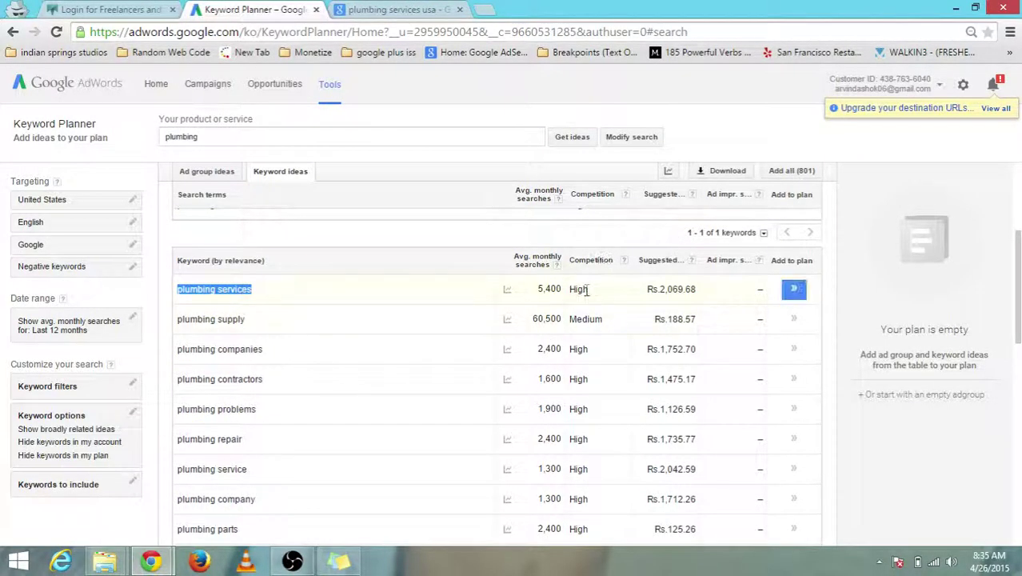
- Highlight the 1,32,00,000 result count for 'plumbing services usa' and check it against the Keyword Planner ideas
{"action": "left_click", "coordinate": [352, 10]}
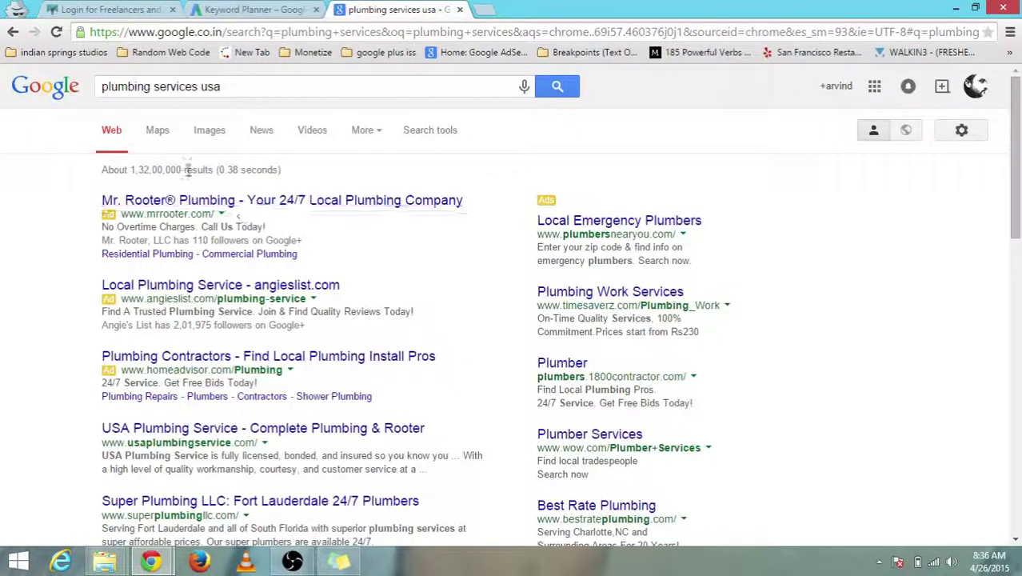
{"action": "left_click_drag", "start_coordinate": [185, 169], "coordinate": [132, 176]}
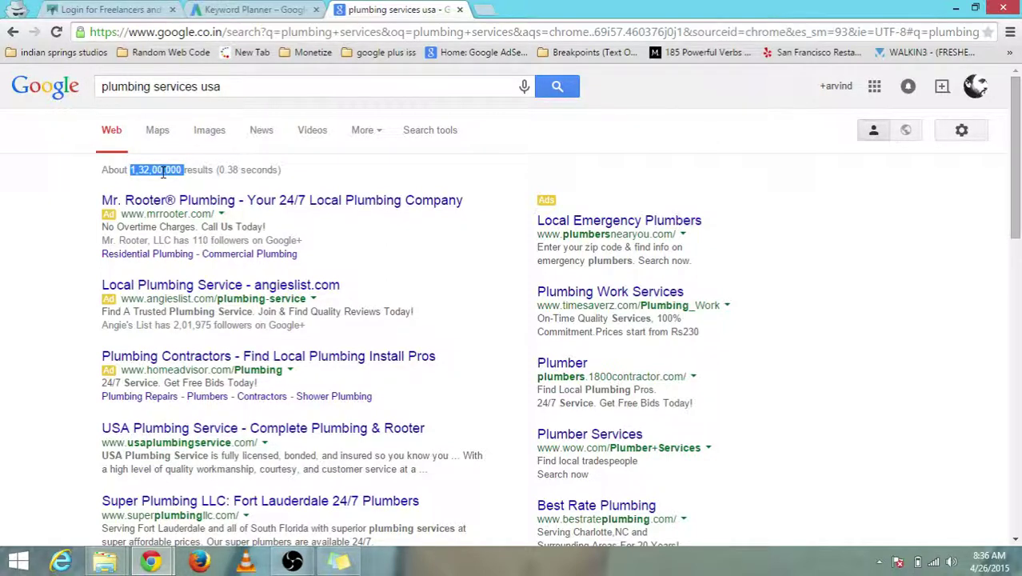
{"action": "left_click", "coordinate": [254, 10]}
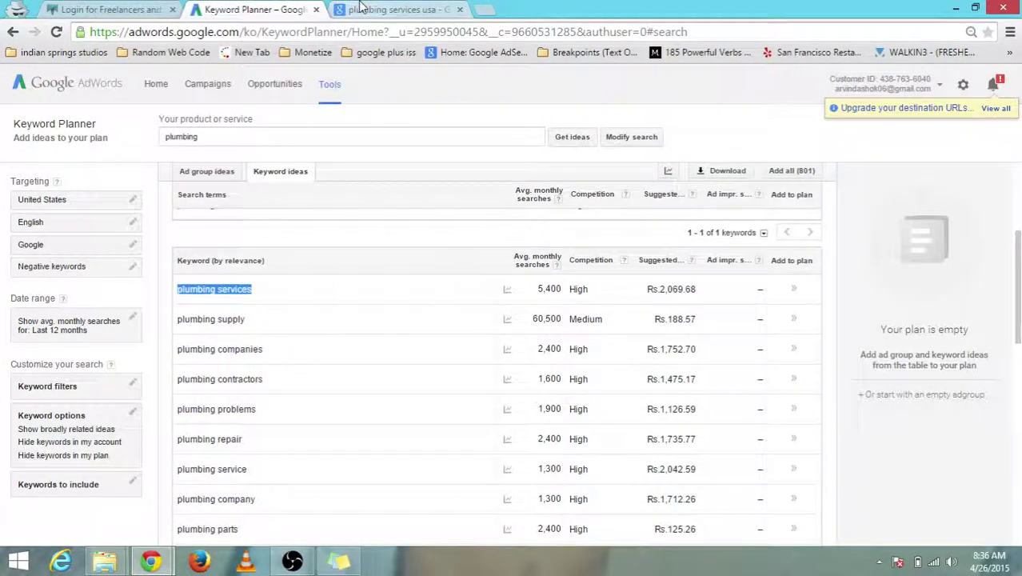
{"action": "left_click", "coordinate": [360, 9]}
{"action": "left_click", "coordinate": [254, 10]}
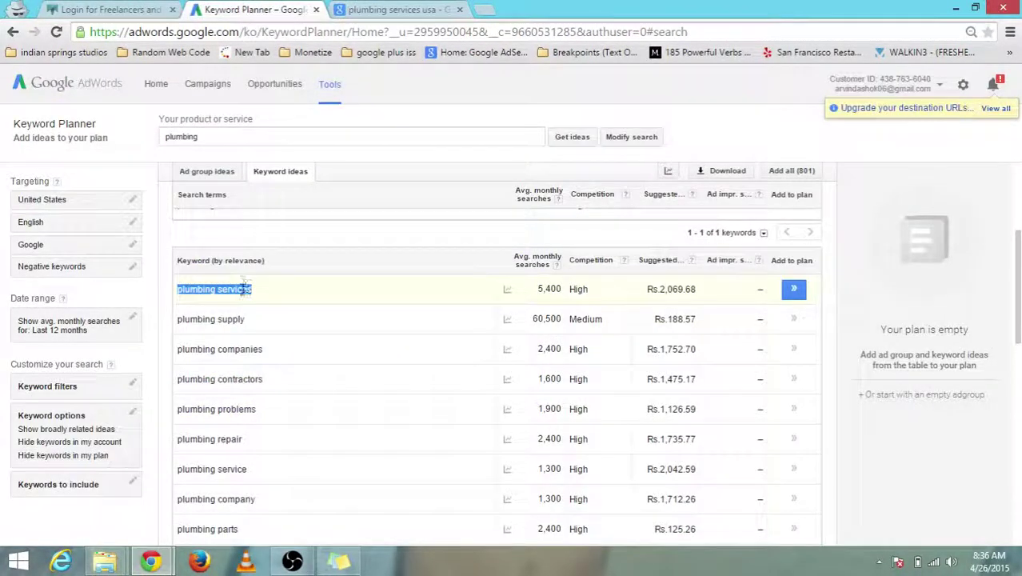
{"action": "left_click", "coordinate": [384, 9]}
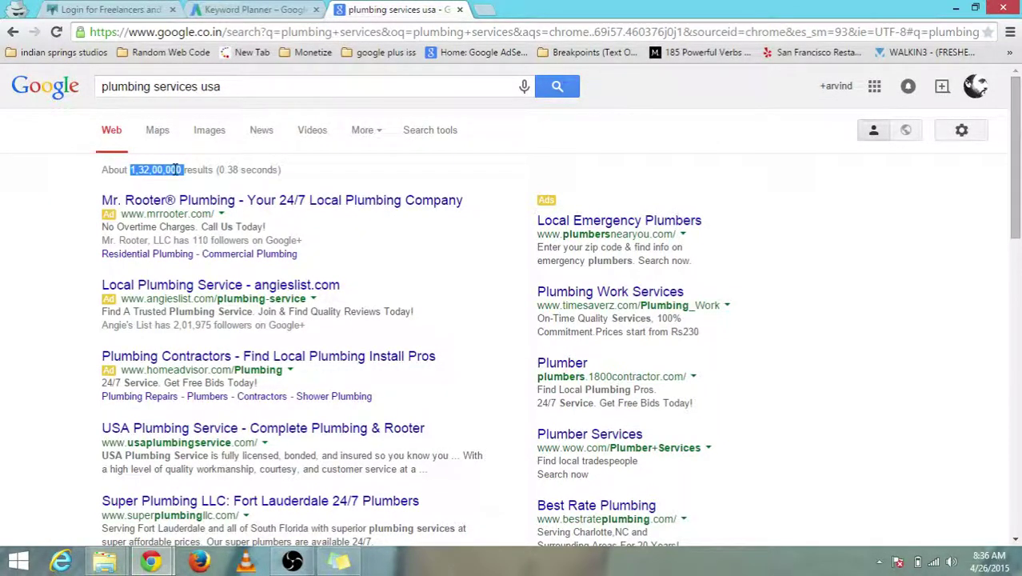
- Keep comparing plumbing services' 5,400 monthly searches with the Google result count, finishing on the results
{"action": "left_click", "coordinate": [241, 10]}
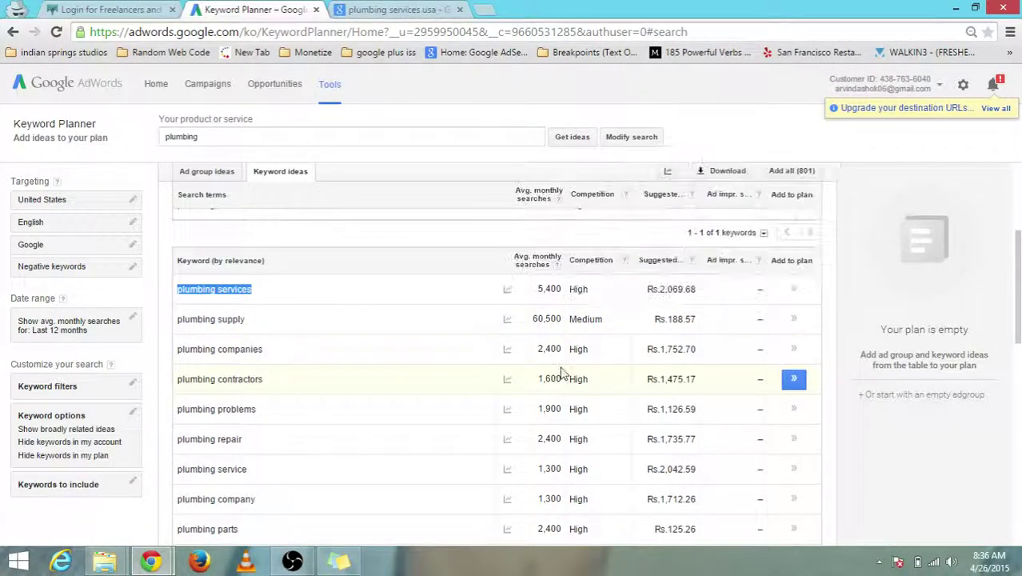
{"action": "left_click", "coordinate": [383, 8]}
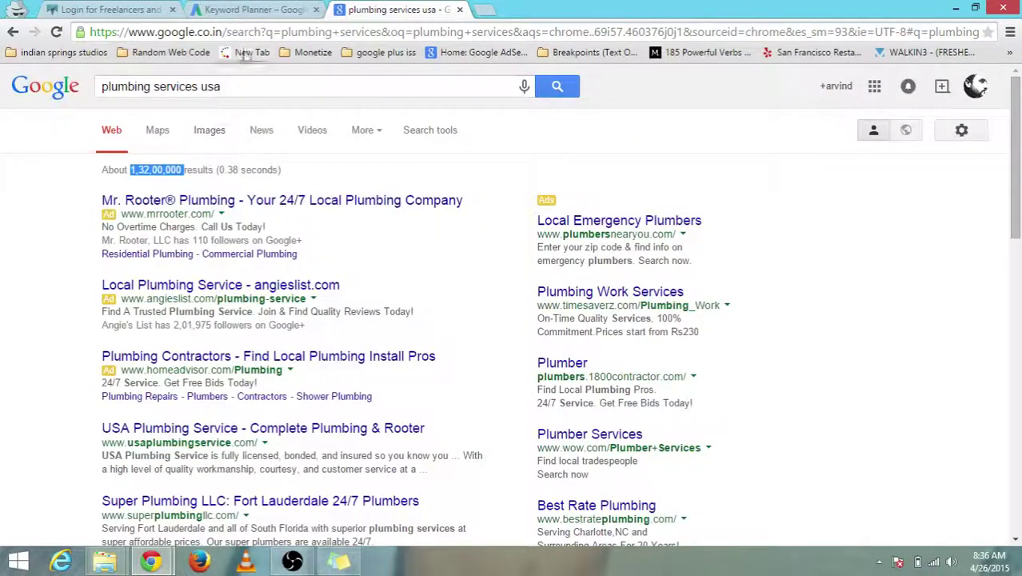
{"action": "left_click", "coordinate": [229, 89]}
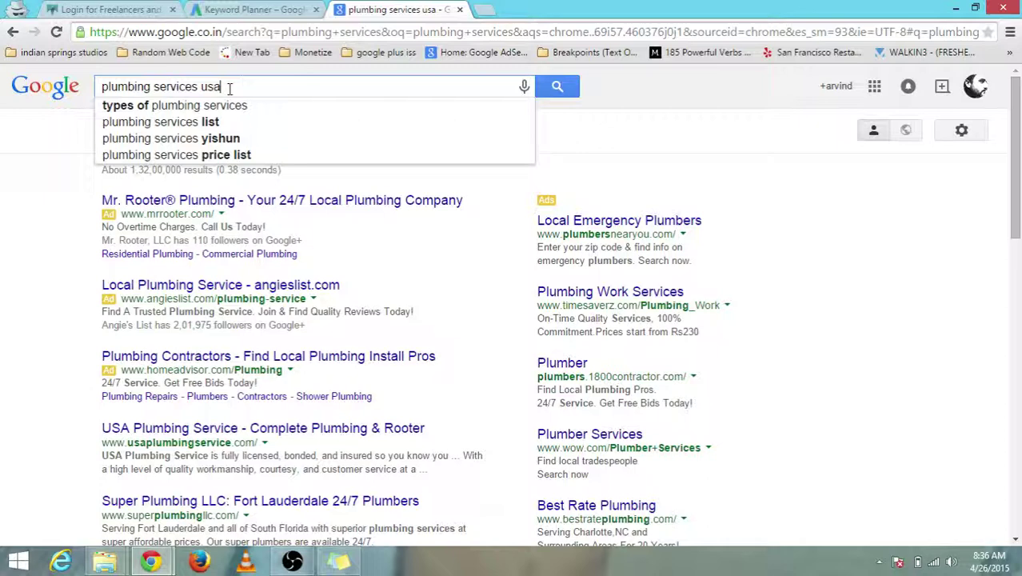
{"action": "left_click", "coordinate": [237, 8]}
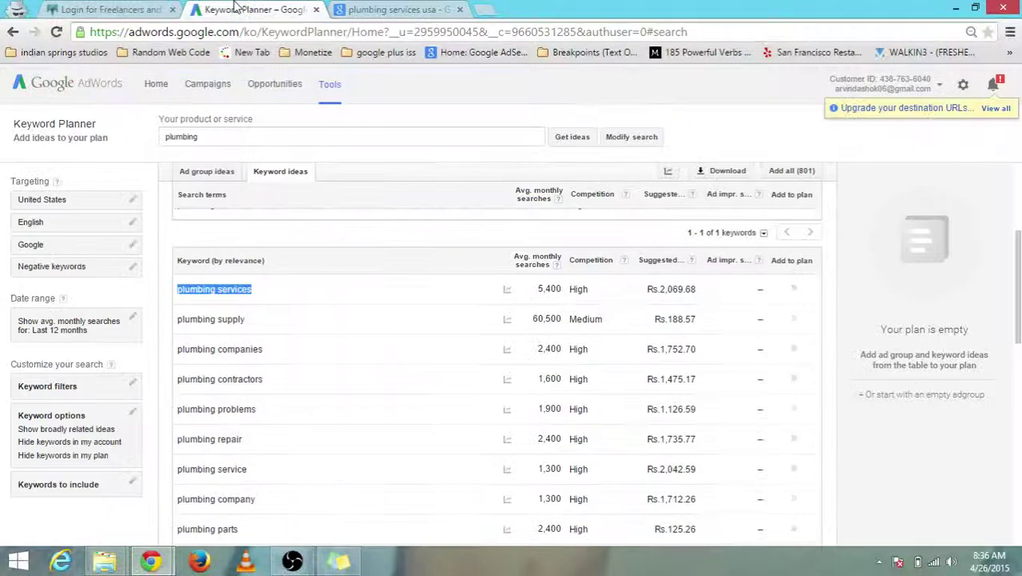
{"action": "left_click", "coordinate": [387, 8]}
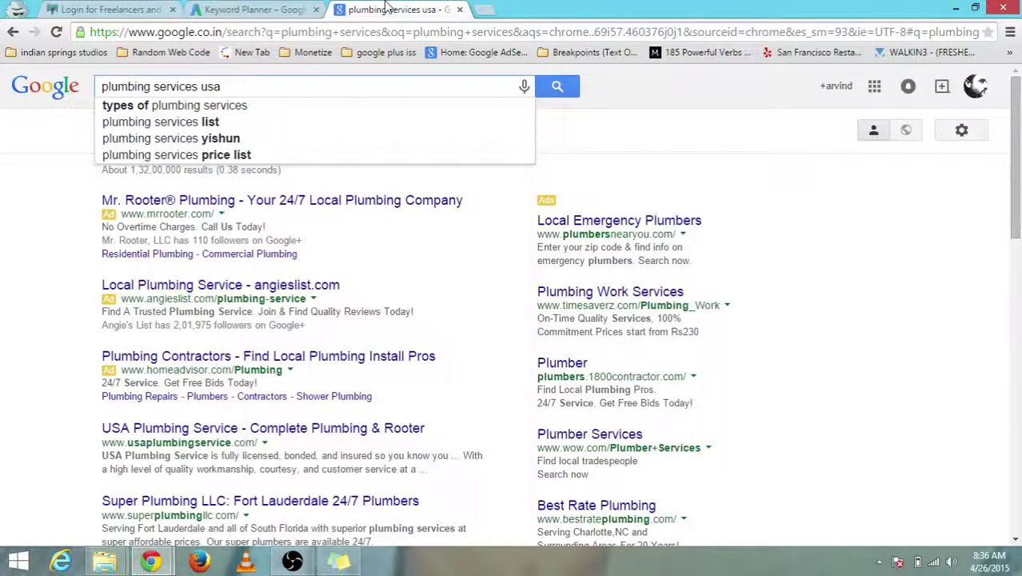
{"action": "left_click", "coordinate": [259, 8]}
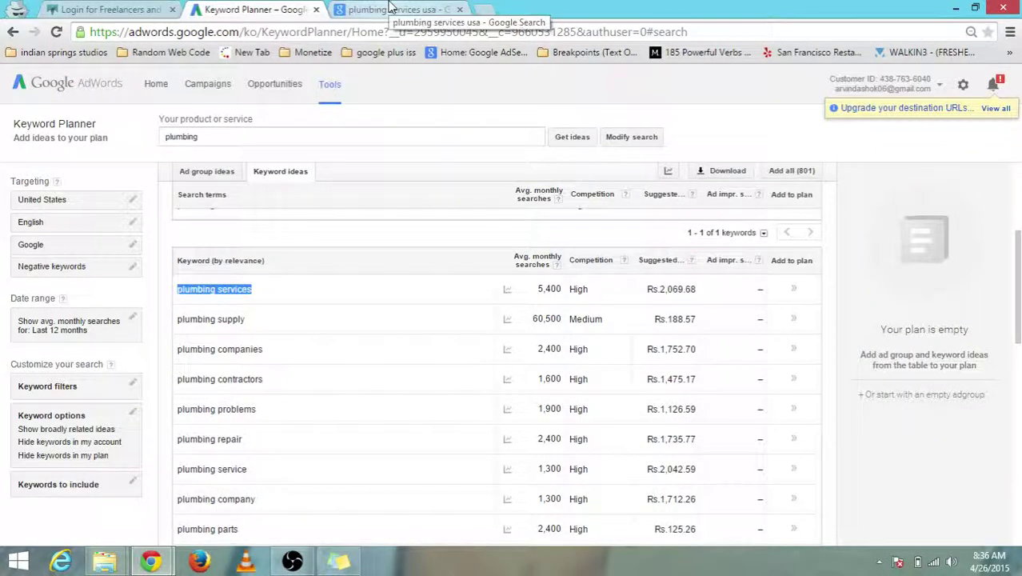
{"action": "left_click", "coordinate": [386, 8]}
{"action": "left_click", "coordinate": [264, 8]}
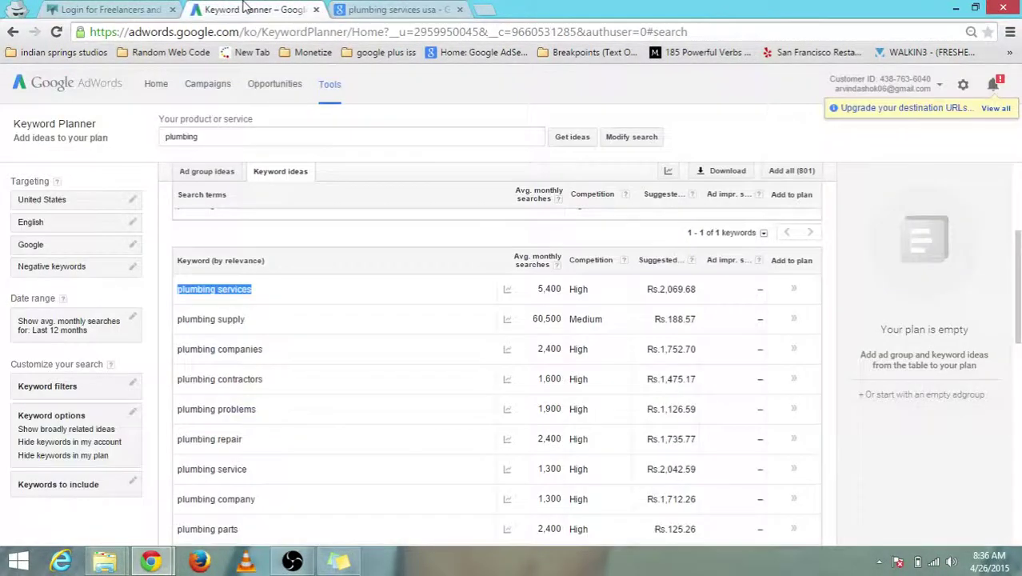
{"action": "left_click", "coordinate": [368, 8]}
{"action": "left_click", "coordinate": [272, 8]}
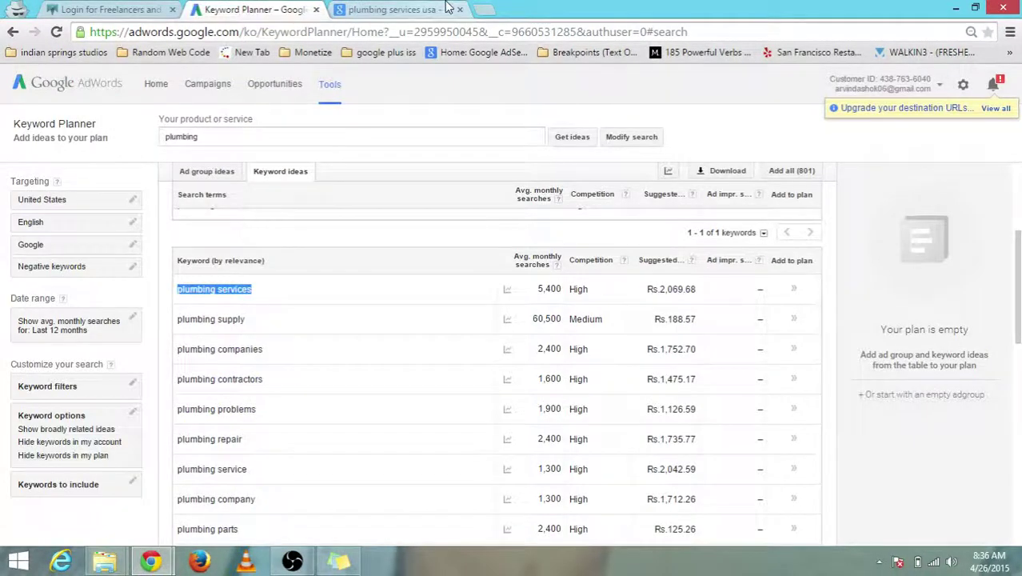
{"action": "left_click", "coordinate": [444, 10]}
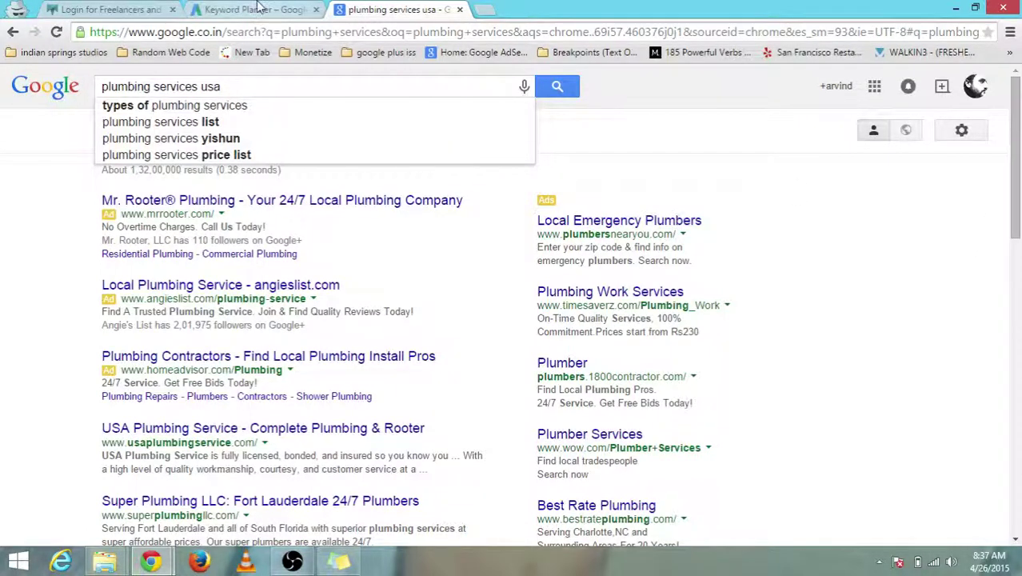
{"action": "left_click", "coordinate": [292, 562]}
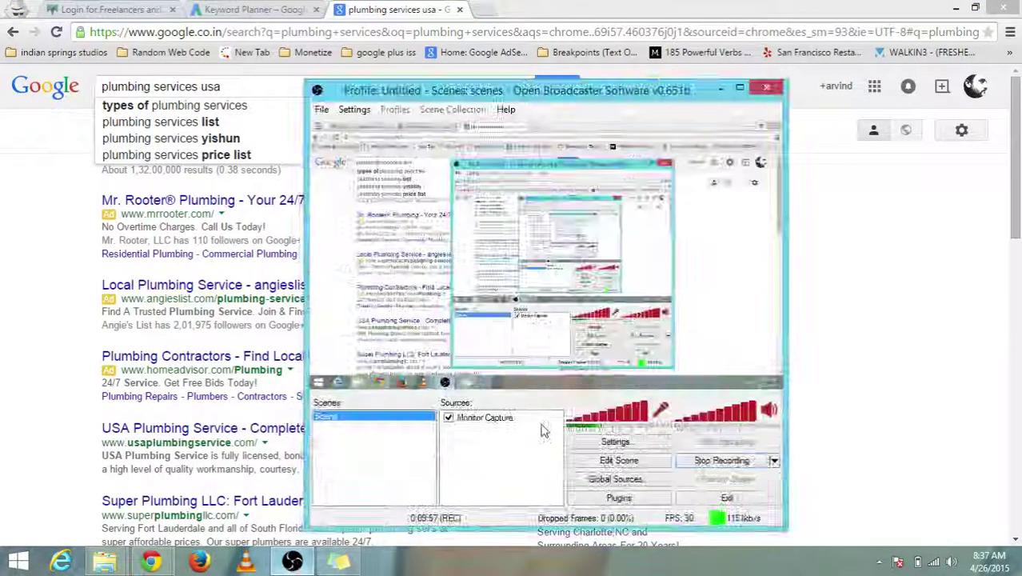